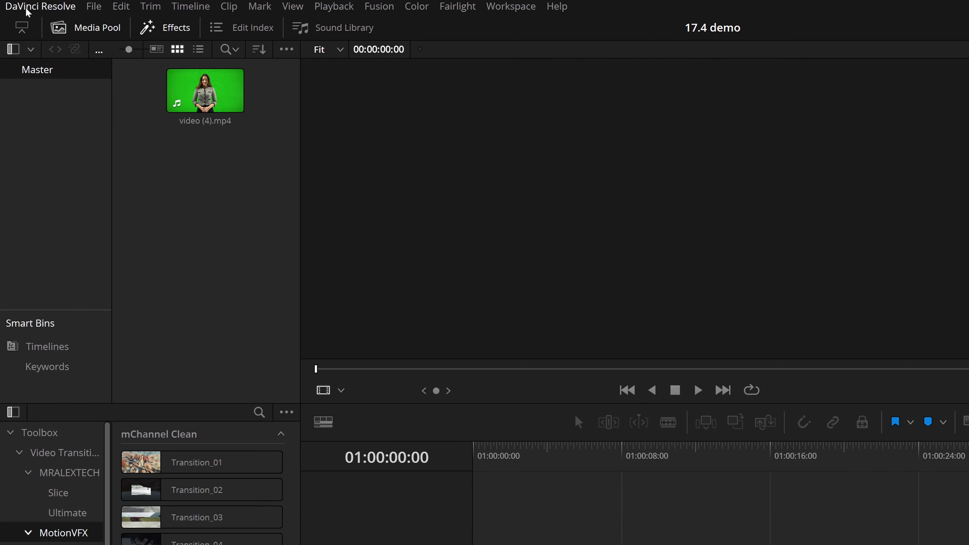
- Check for software updates from the DaVinci Resolve application menu
left_click(68, 8)
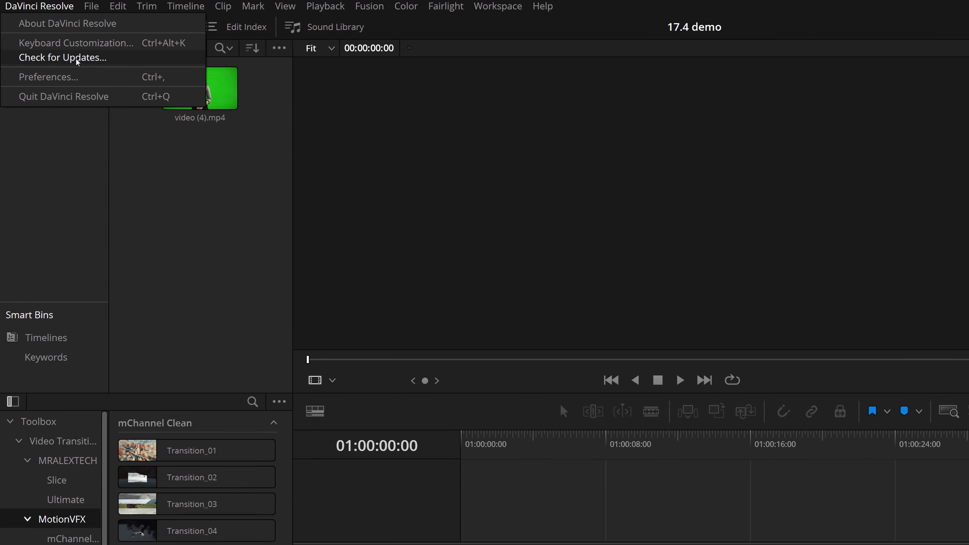
left_click(43, 61)
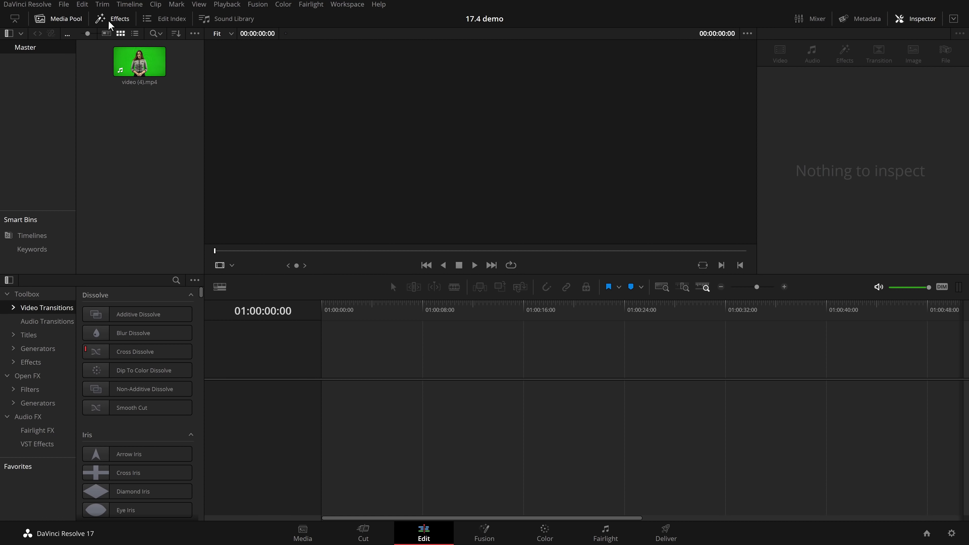
- Browse the MRALEXTECH Slice and Ultimate transitions under Video Transitions
left_click(110, 22)
left_click(109, 23)
left_click(13, 309)
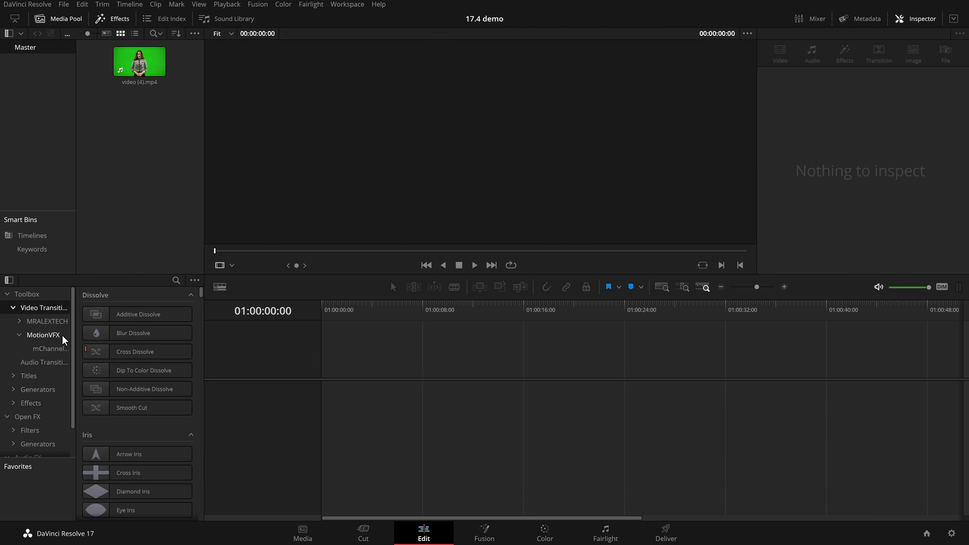
left_click(20, 322)
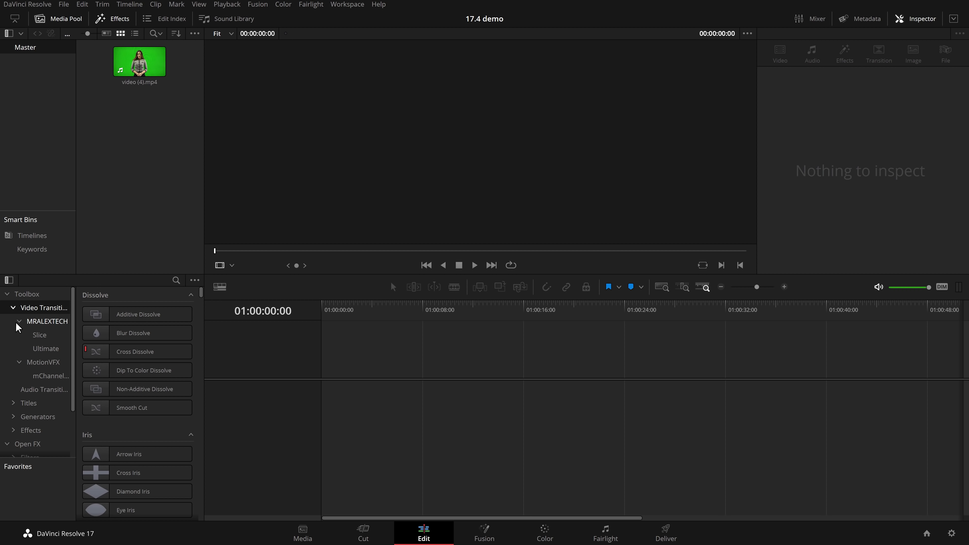
left_click(38, 335)
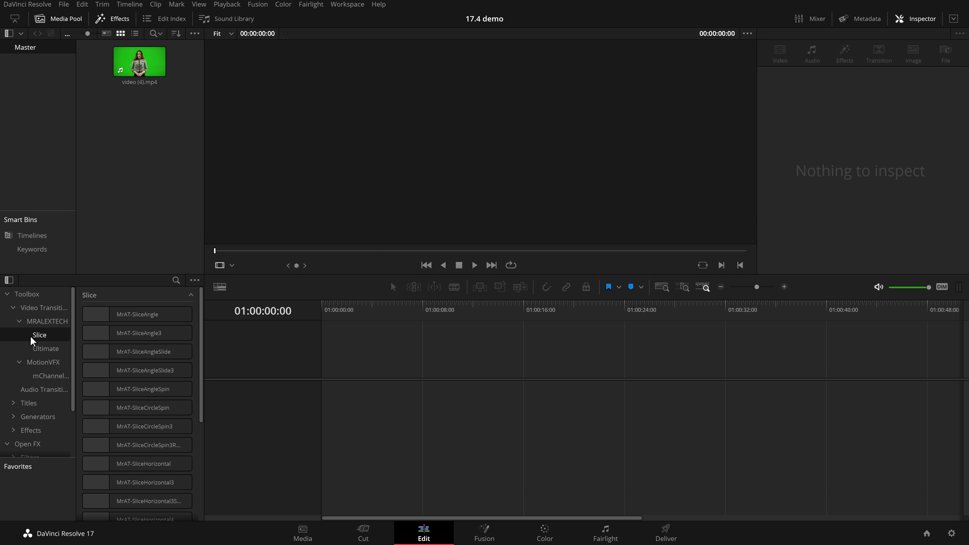
left_click(42, 349)
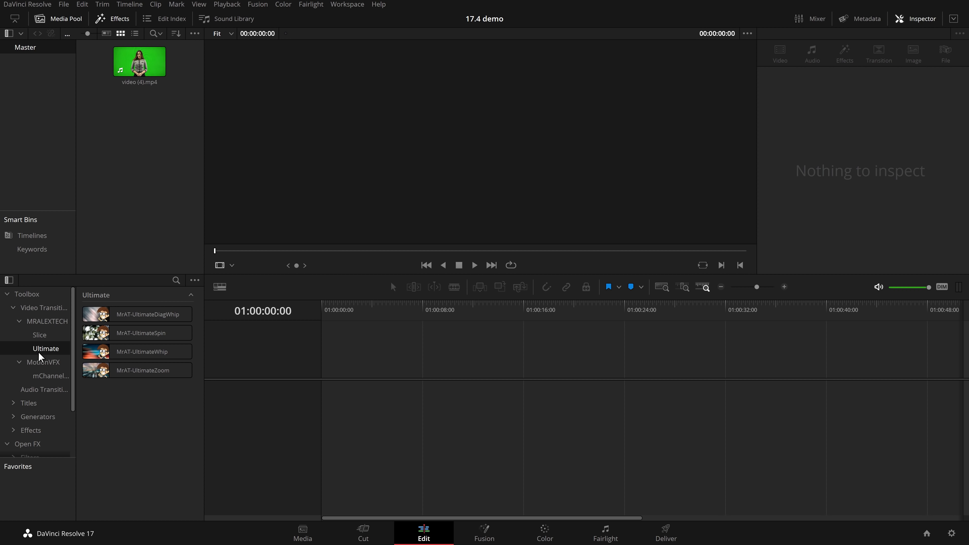
left_click(34, 324)
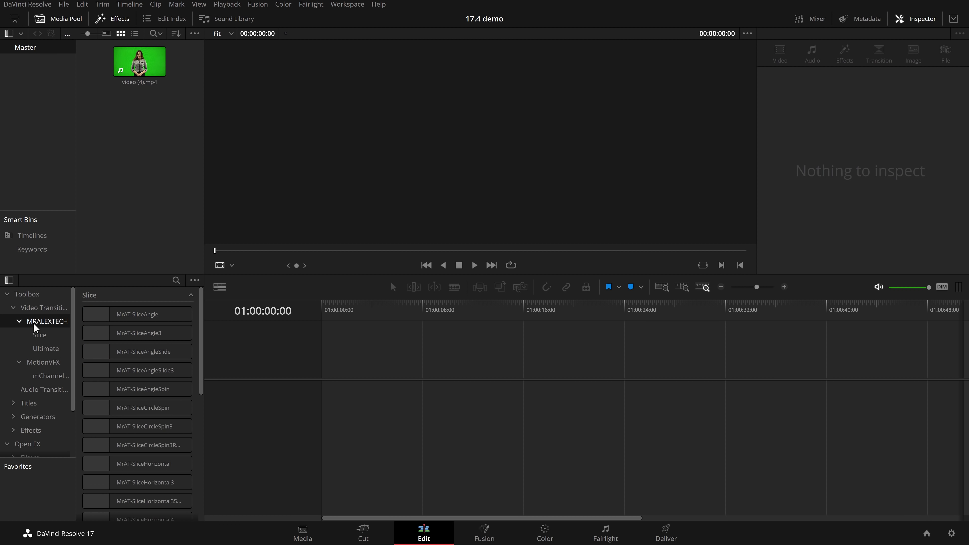
- Scroll the transition list, view the built-in Dissolve and Iris sets, then list mChannel Clean transitions
left_click_drag(203, 306, 201, 429)
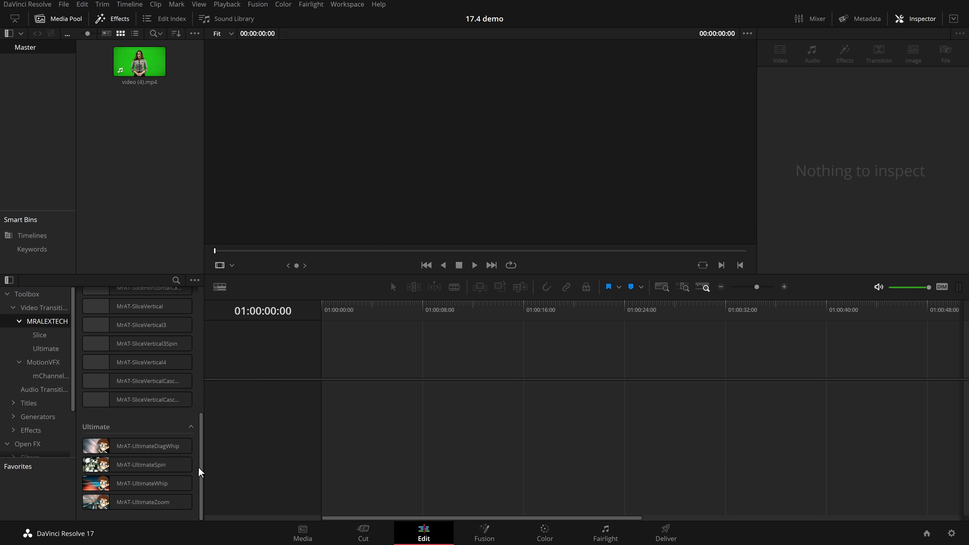
left_click_drag(200, 469, 206, 305)
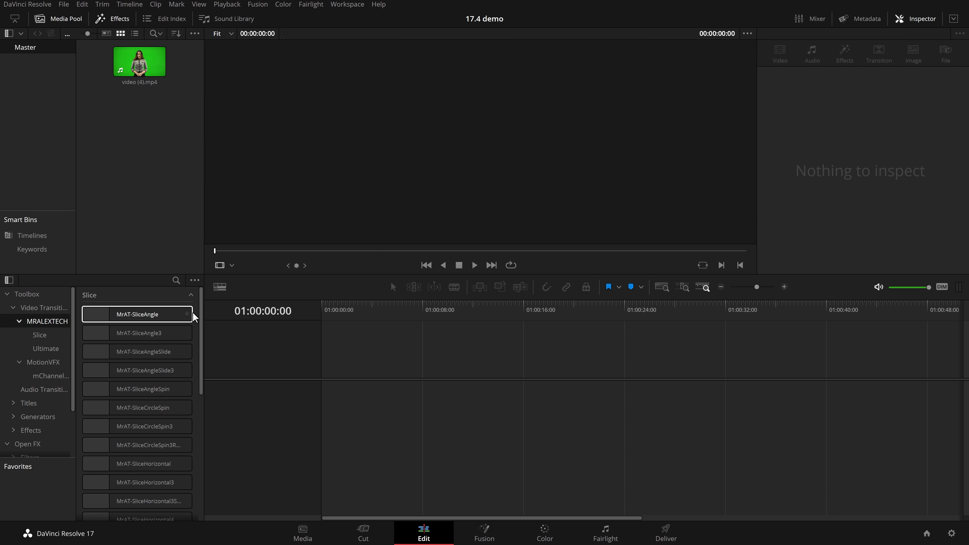
left_click(45, 309)
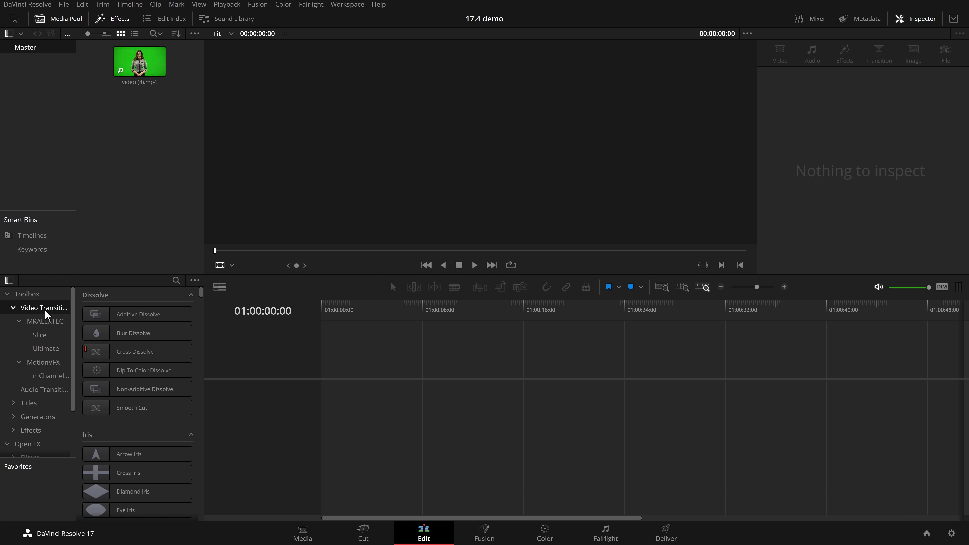
mouse_move(200, 295)
left_mouse_down()
mouse_move(201, 381)
mouse_move(194, 277)
left_mouse_up()
left_click(46, 376)
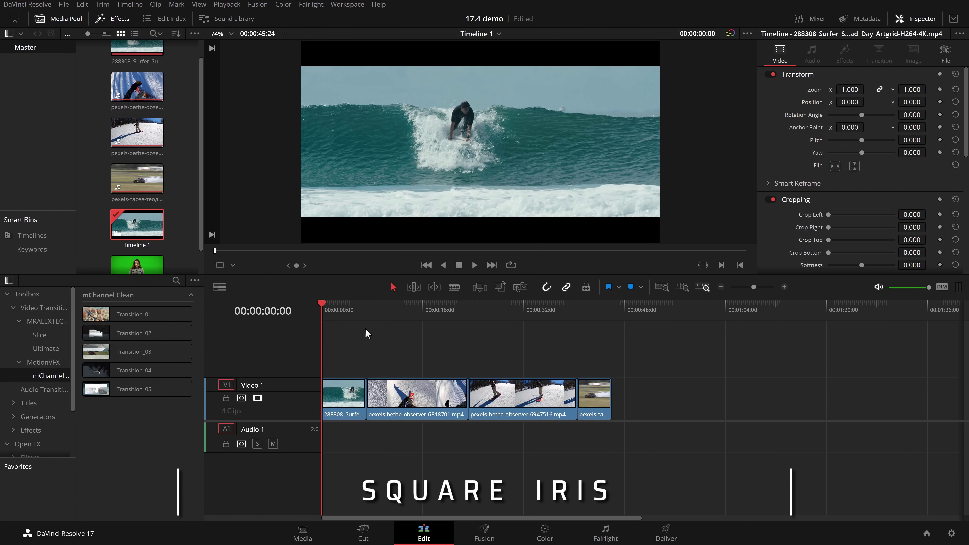
- Place the Square Iris transition at the cut between the first two clips
left_click(57, 309)
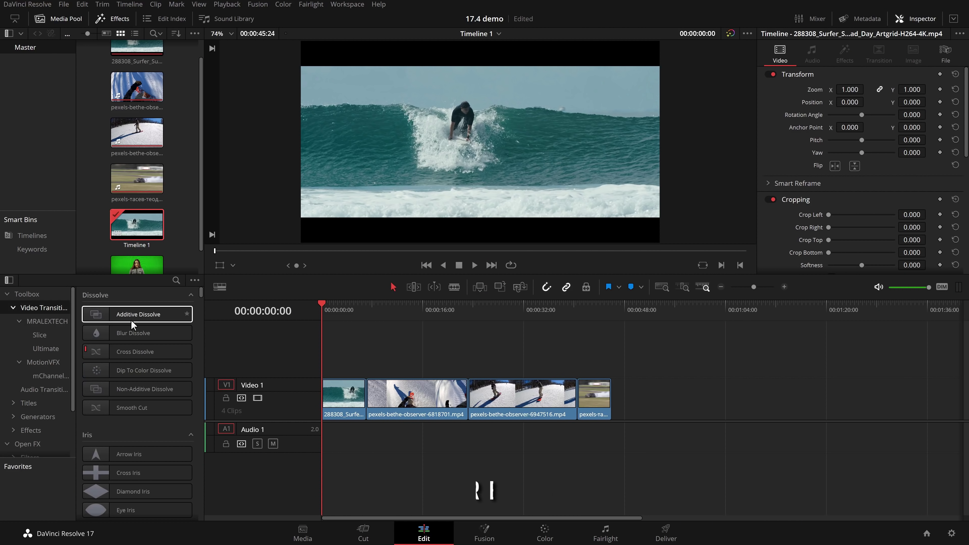
scroll(141, 326, "down", 3)
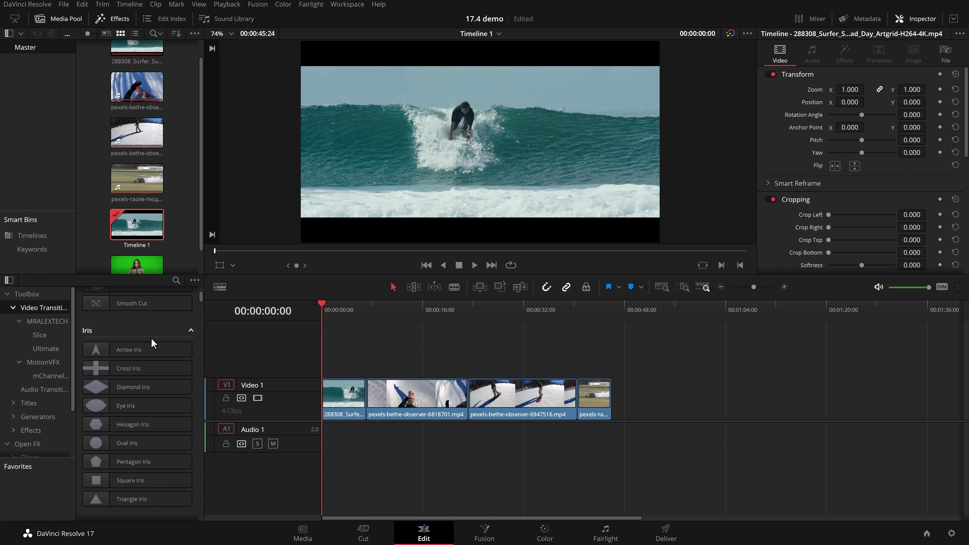
scroll(151, 339, "down", 1)
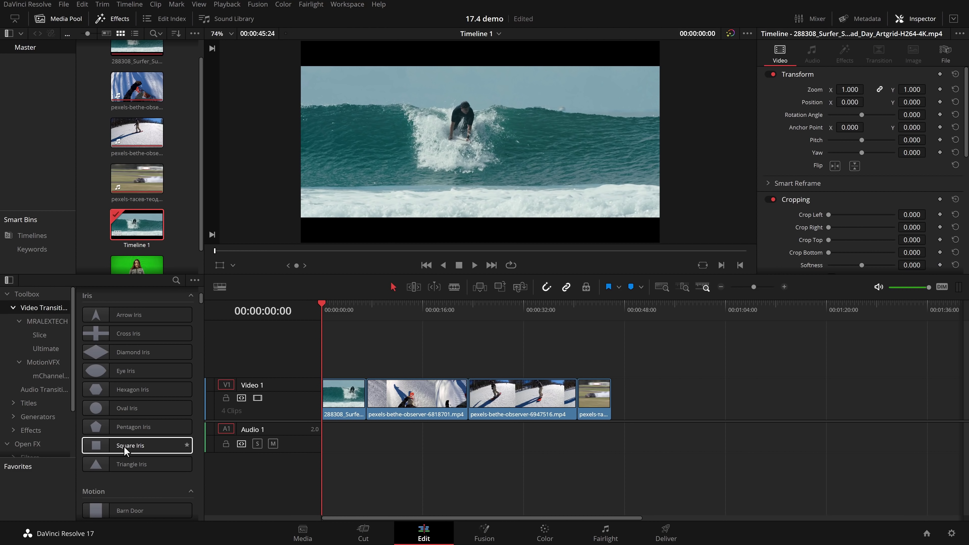
left_click_drag(124, 446, 367, 393)
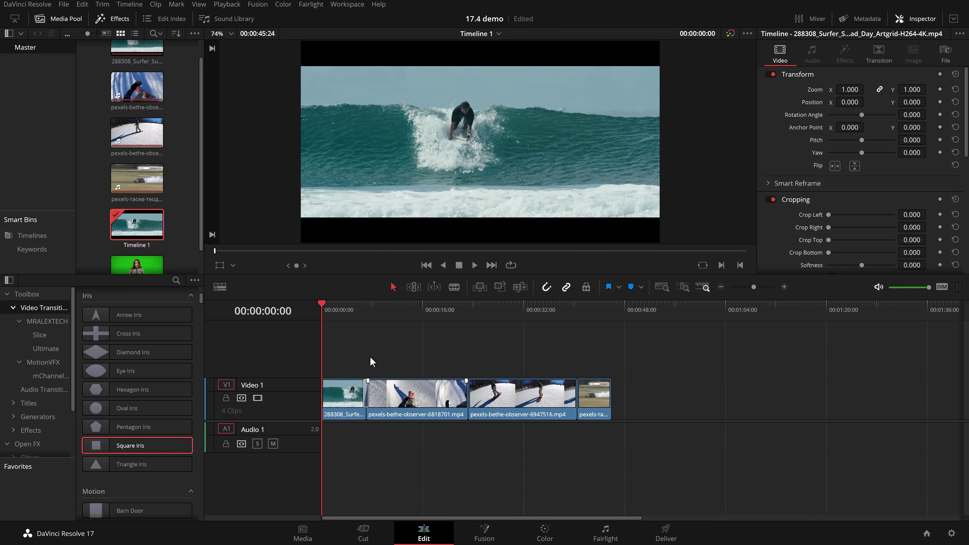
- Zoom into the cut, play through the Square Iris, and select it for Inspector settings
left_click(363, 312)
left_click(784, 287)
left_click(784, 287)
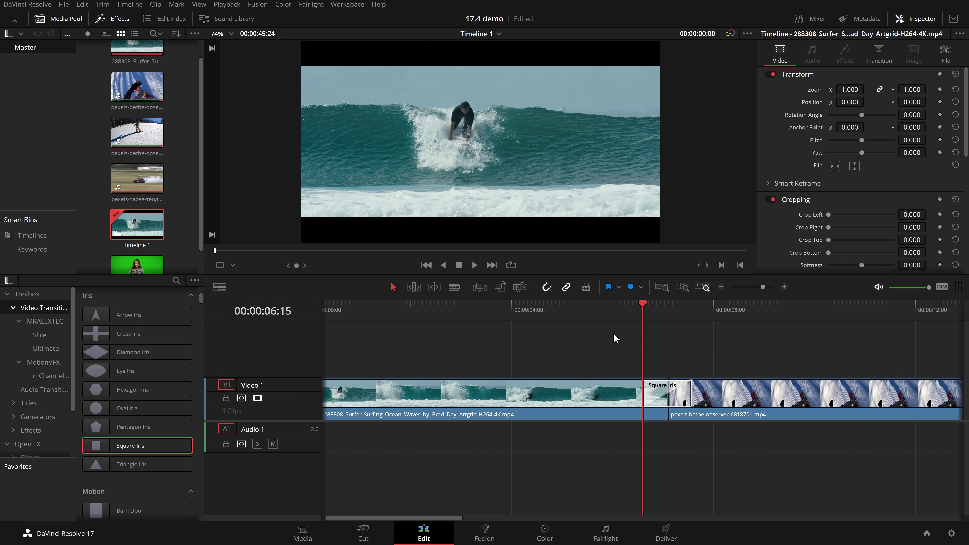
key("space")
left_click(637, 316)
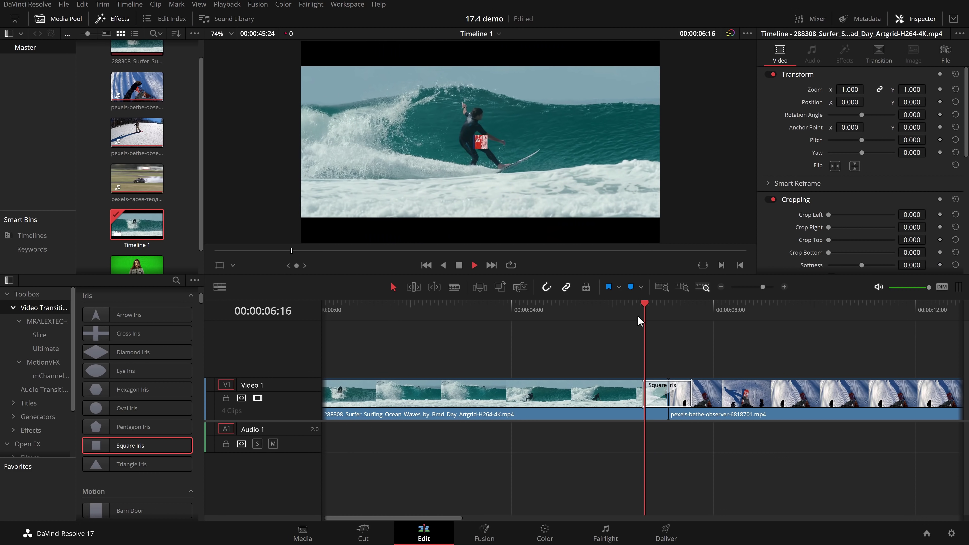
key("space")
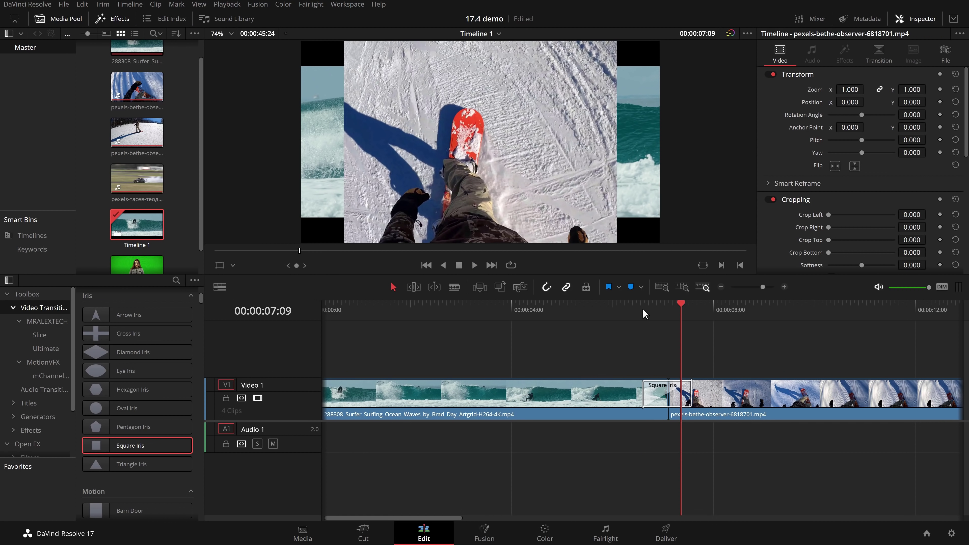
left_click(643, 316)
left_click(658, 397)
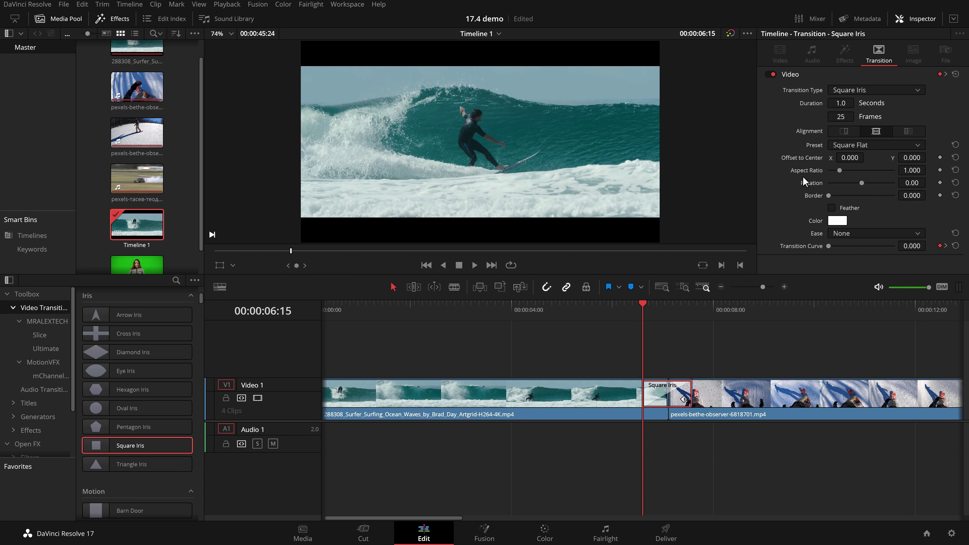
- Squeeze the Square Iris aspect ratio to about 0.2 and preview the tall strip
left_click(656, 316)
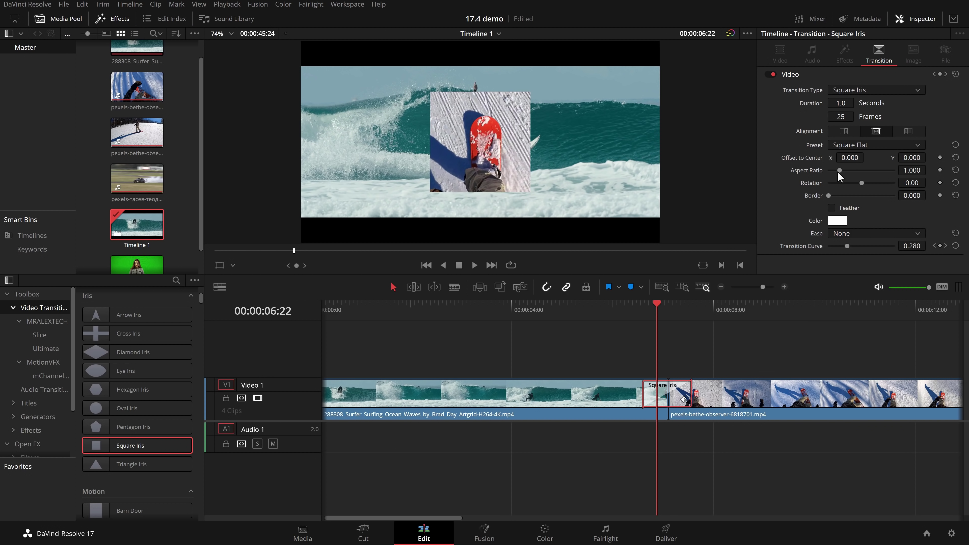
left_click_drag(839, 171, 831, 171)
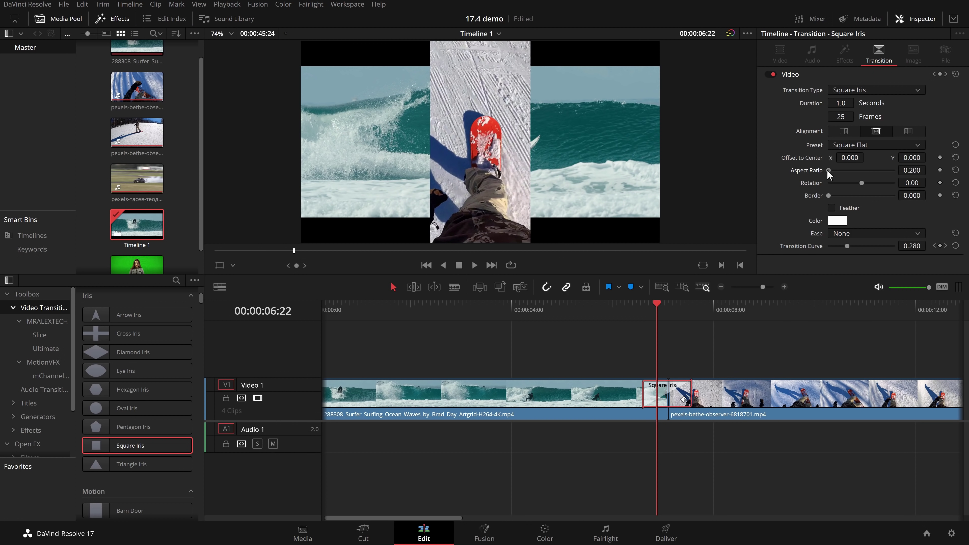
key("Left")
key("Left")
key("Left")
key("Left")
key("Left")
key("Left")
key("Left")
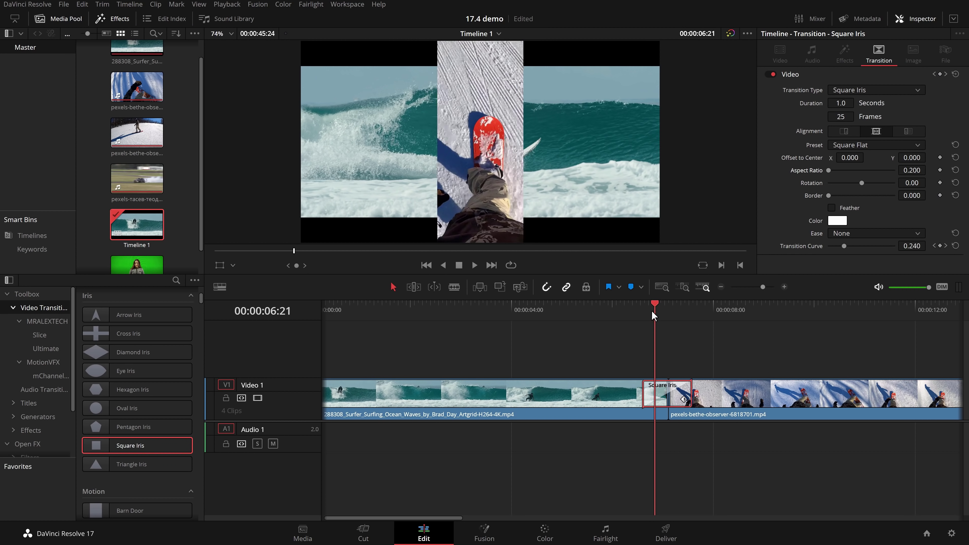
key("space")
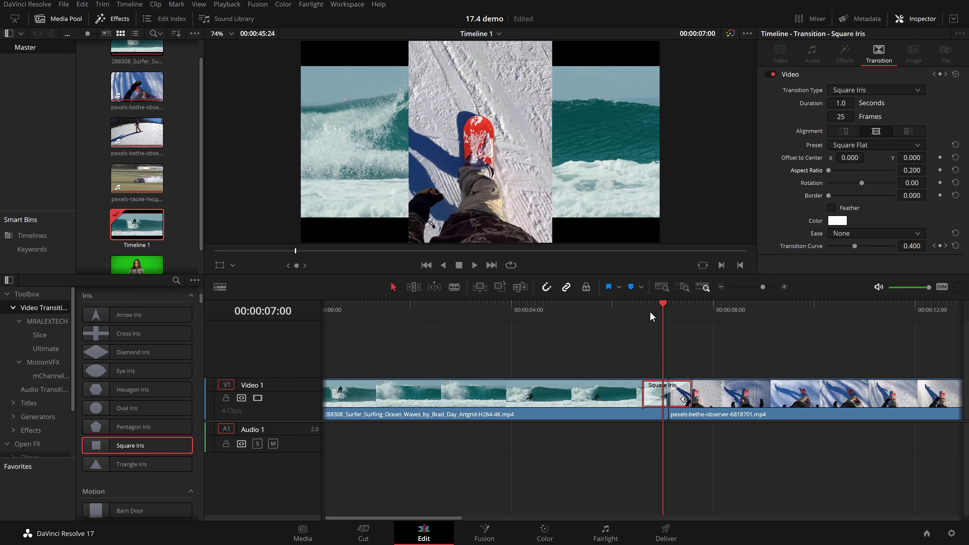
- Widen the aspect ratio to 5.000 and preview mid-transition frames
left_click_drag(836, 171, 891, 175)
key("Left")
key("Left")
key("Left")
key("Left")
key("Left")
key("Left")
key("Left")
key("Left")
key("Left")
key("Left")
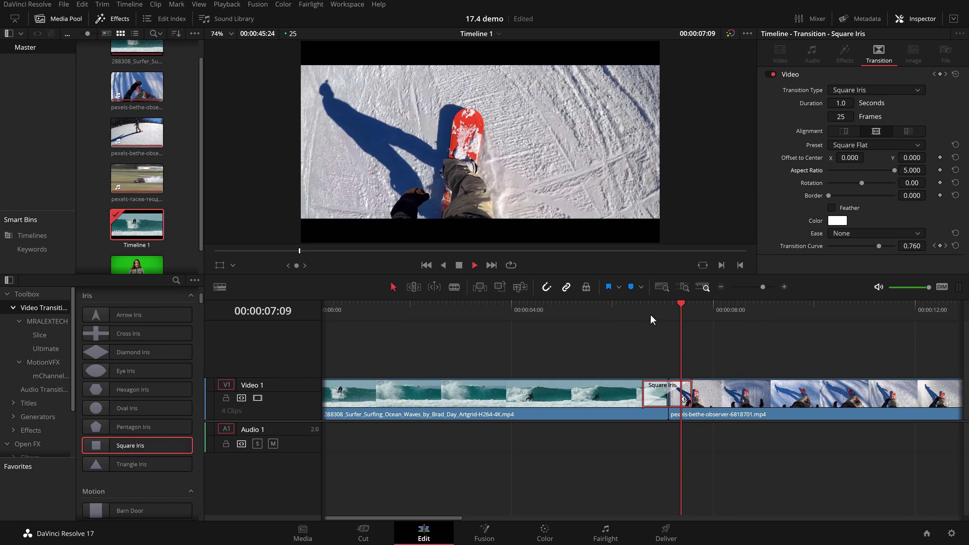
left_click(669, 318)
left_click(693, 318)
left_click(668, 315)
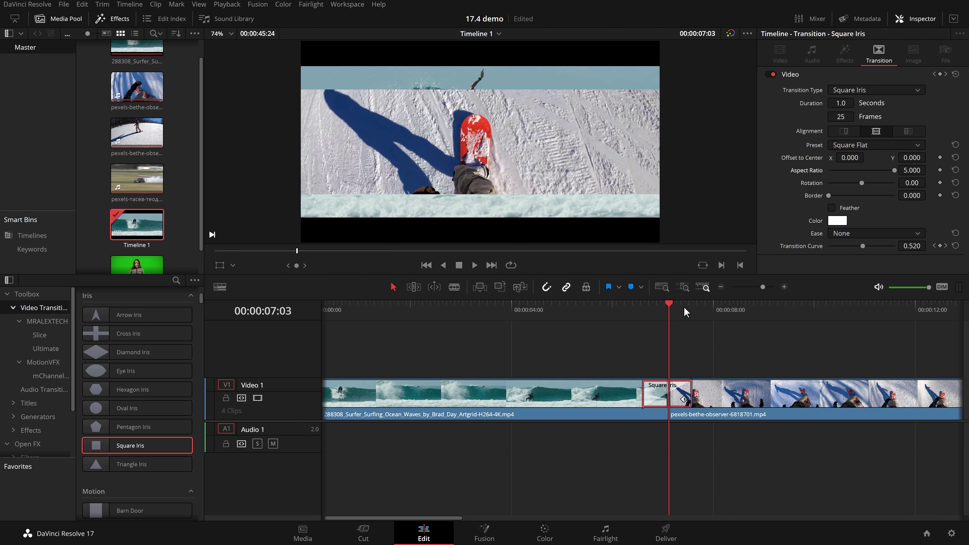
left_click(661, 348)
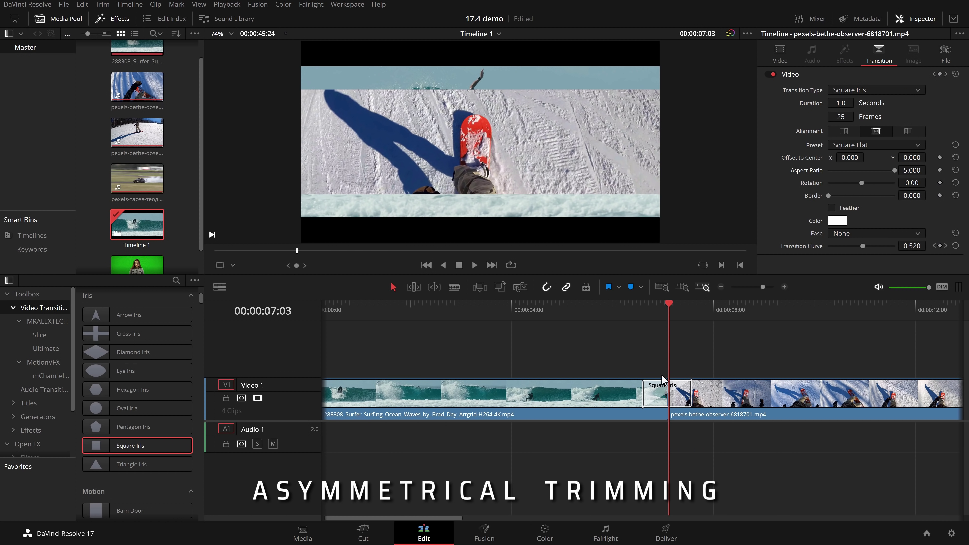
- Lengthen the Square Iris to 3.8 seconds (96 frames) and play it through
left_click_drag(633, 327, 714, 435)
left_click(657, 397)
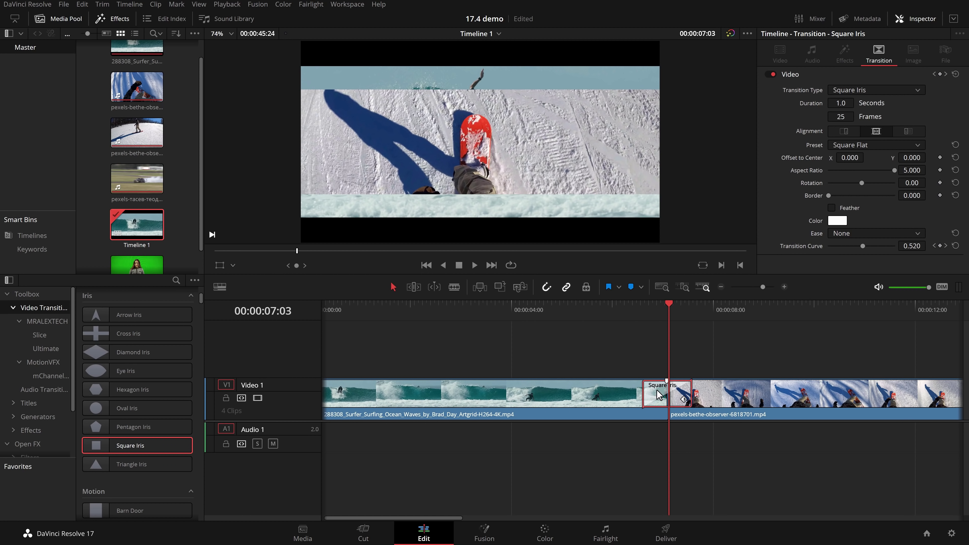
left_click_drag(644, 396, 852, 395)
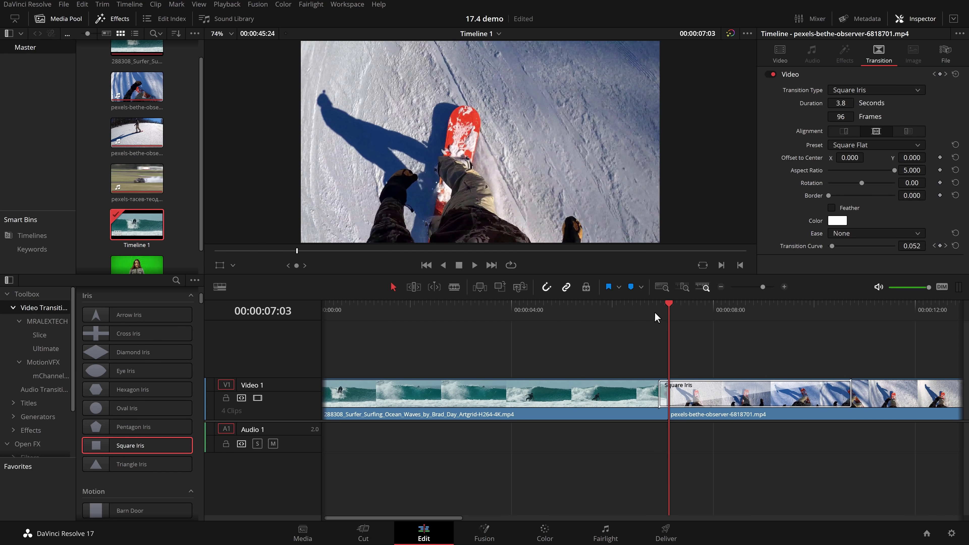
left_click(655, 317)
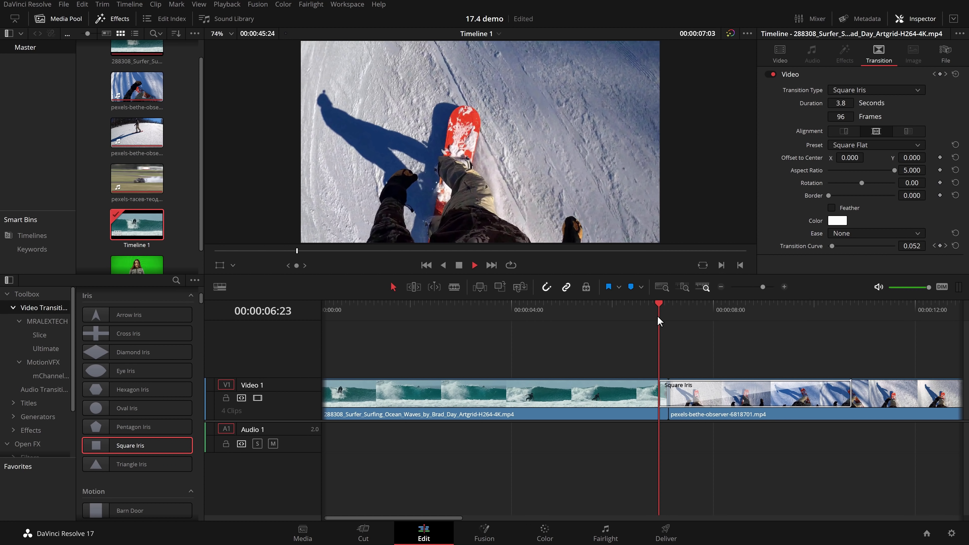
key("space")
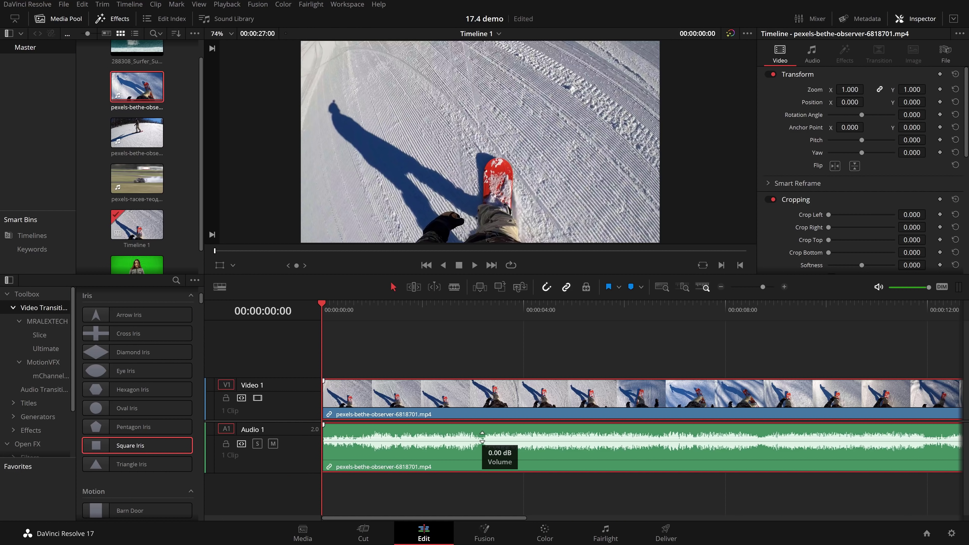
- Lower the clip's audio volume to about -6 dB using fine adjustment
mouse_move(482, 438)
left_mouse_down()
mouse_move(482, 428)
mouse_move(480, 438)
left_mouse_up()
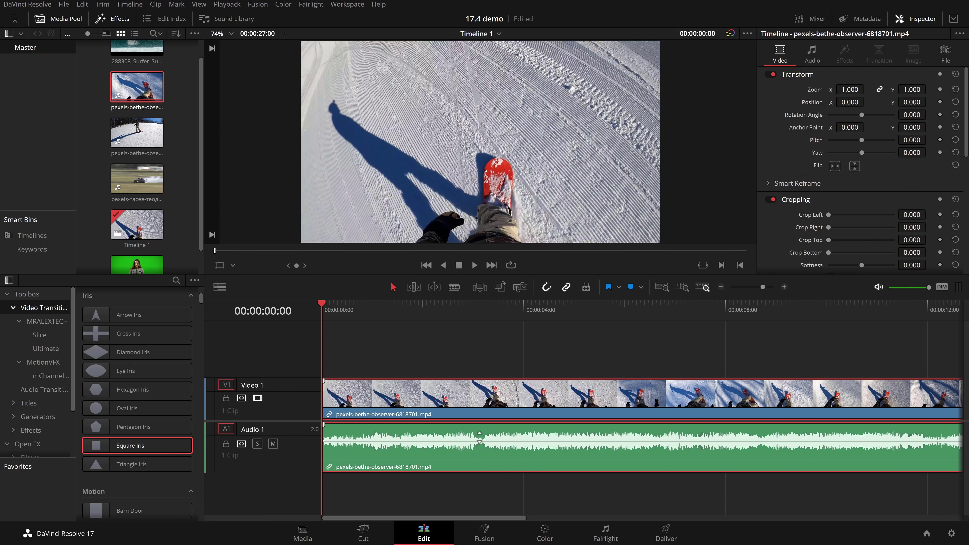
key("shift")
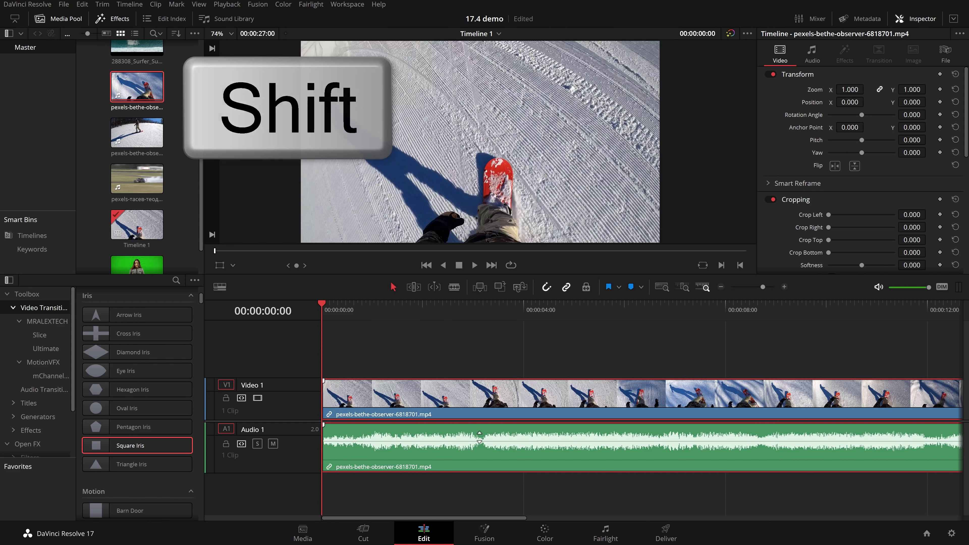
mouse_move(479, 434)
left_mouse_down()
mouse_move(478, 362)
mouse_move(475, 443)
mouse_move(476, 419)
mouse_move(476, 426)
left_mouse_up()
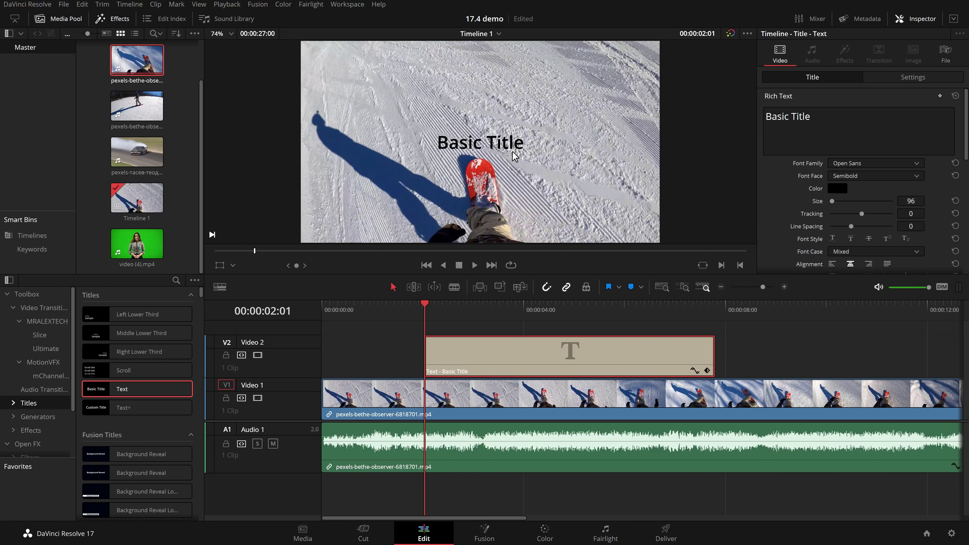
- Keyframe the title's Position X from -1201 to 18 so it slides in from the left
left_click(895, 81)
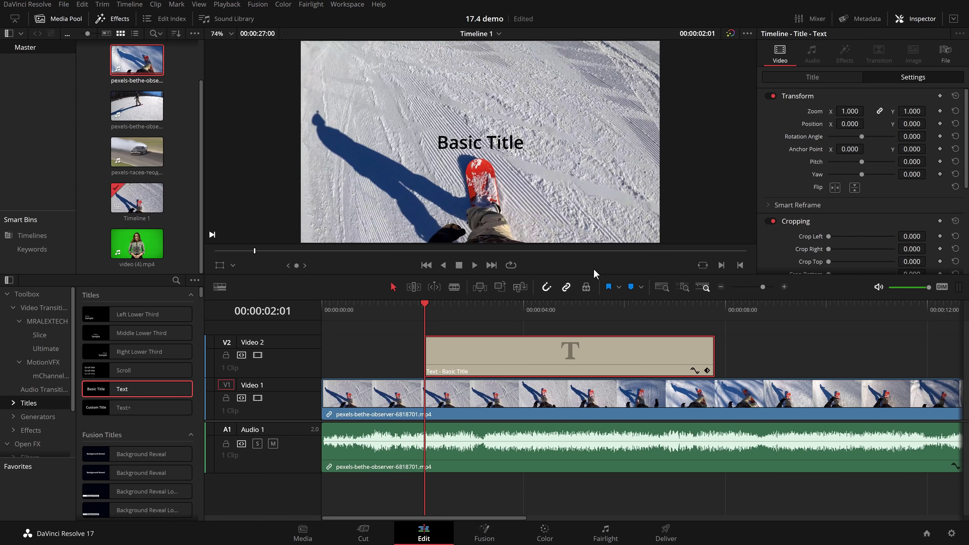
left_click_drag(847, 129, 763, 129)
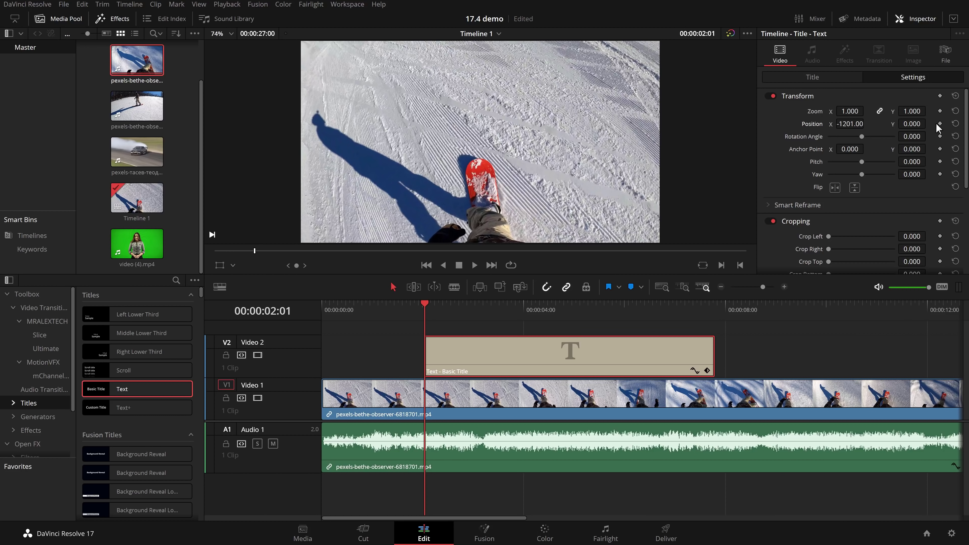
left_click_drag(439, 312, 513, 310)
left_click_drag(842, 124, 867, 123)
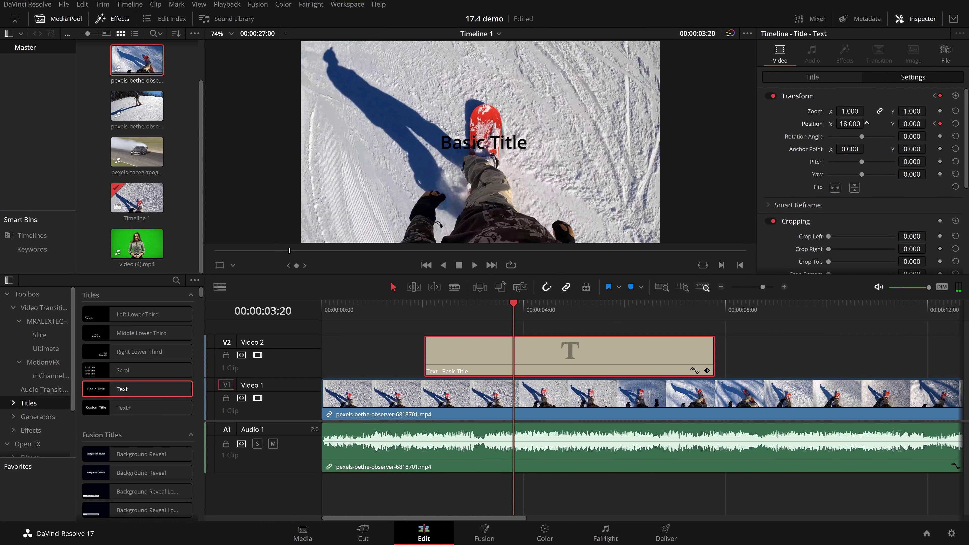
left_click_drag(514, 310, 416, 313)
key("space")
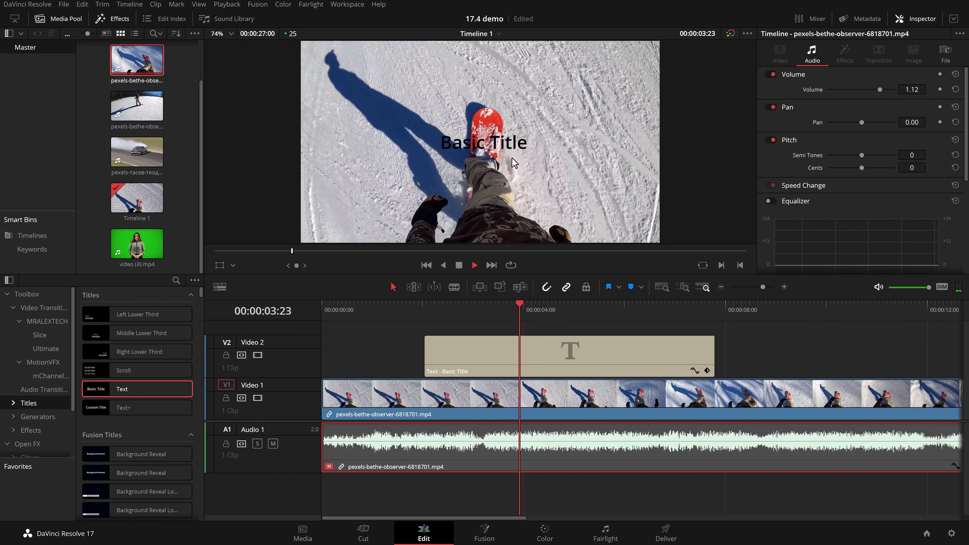
key("space")
- Apply Ease In to the final Position X keyframe in the curve editor
left_click(645, 332)
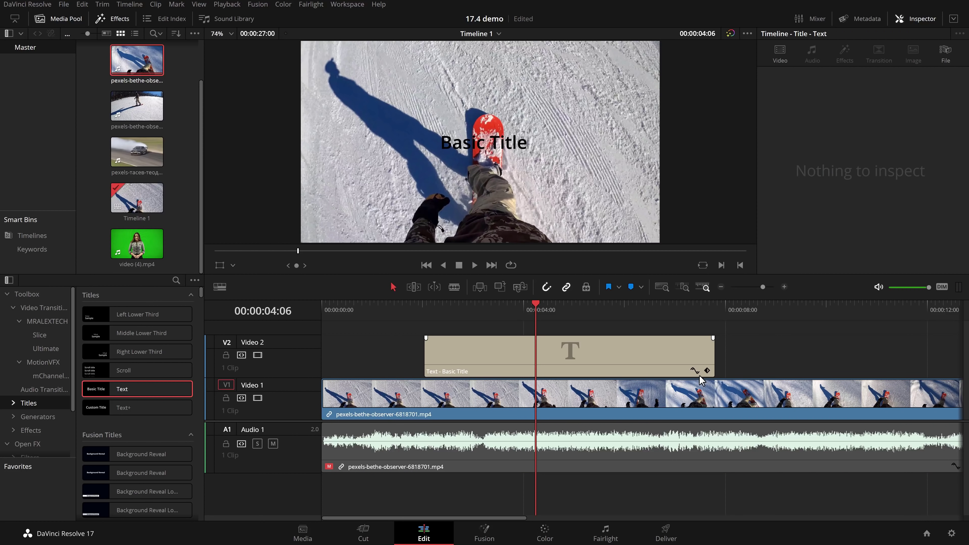
left_click(694, 370)
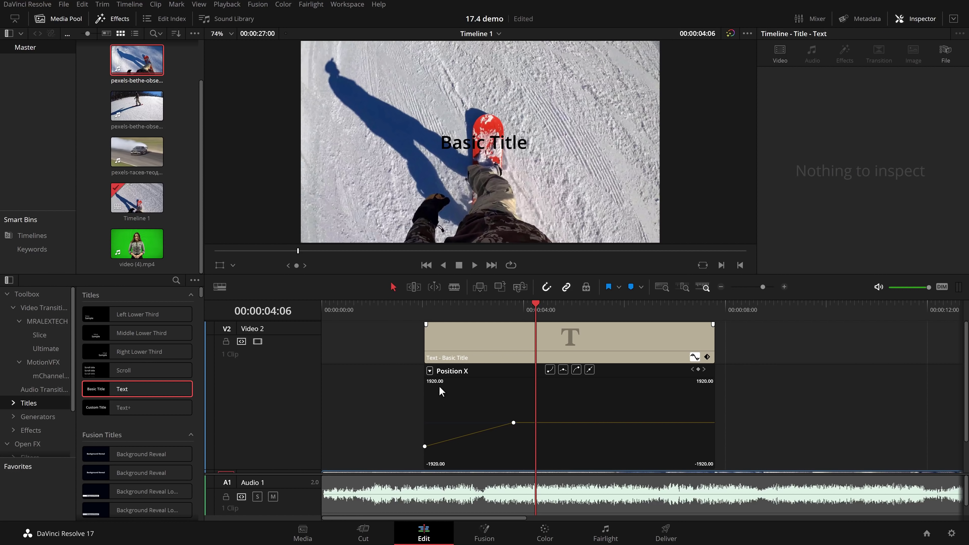
mouse_move(423, 449)
mouse_move(514, 423)
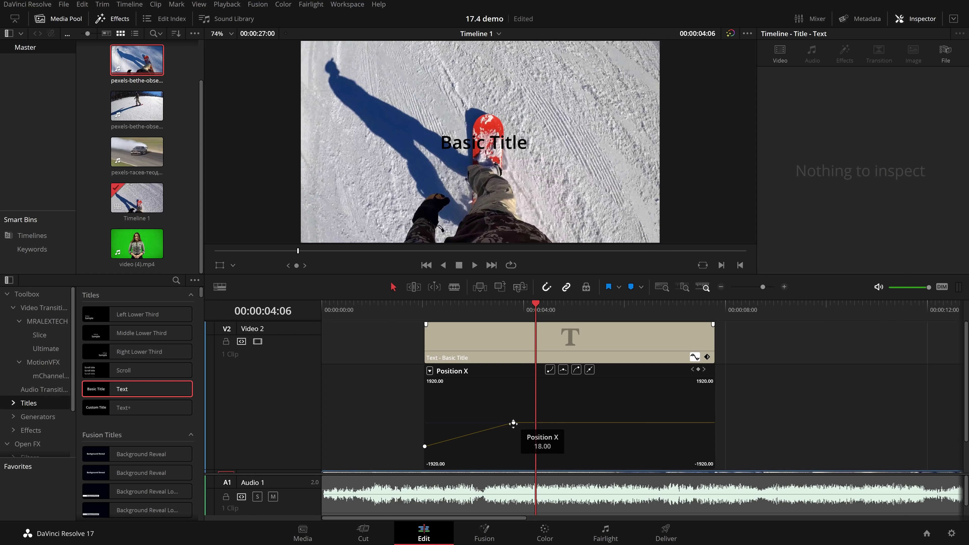
left_click(513, 423)
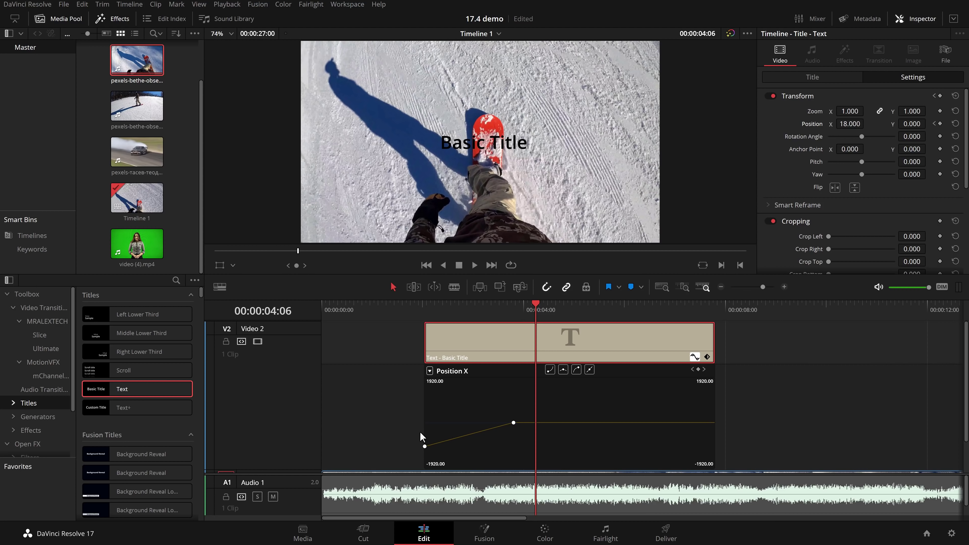
mouse_move(514, 423)
left_click(513, 423)
right_click(514, 422)
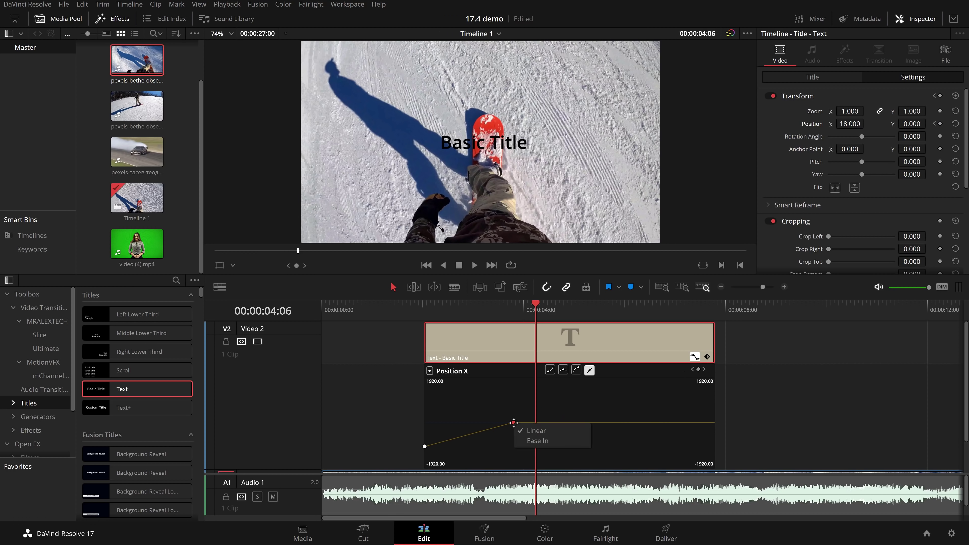
left_click(536, 441)
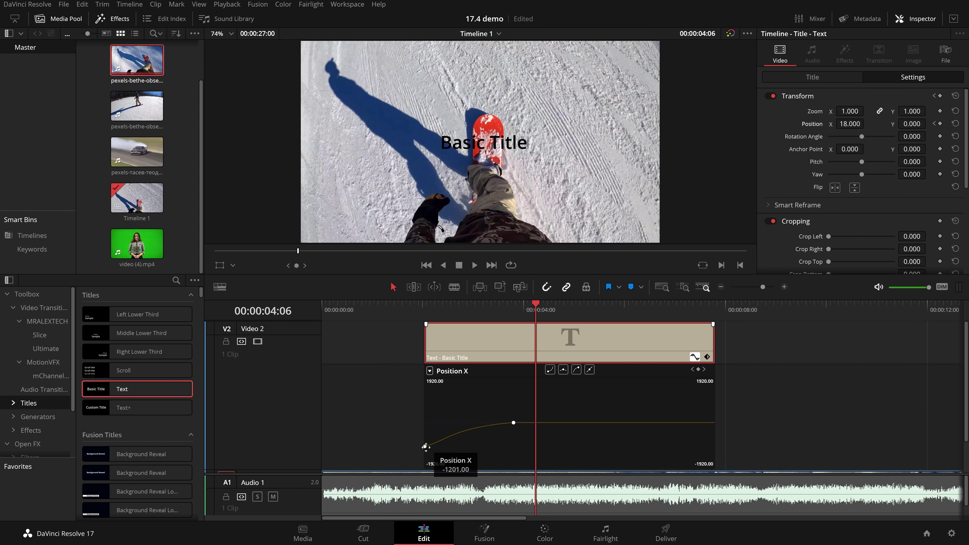
- Replay the eased title slide-in from before it starts
left_click(425, 446)
mouse_move(425, 447)
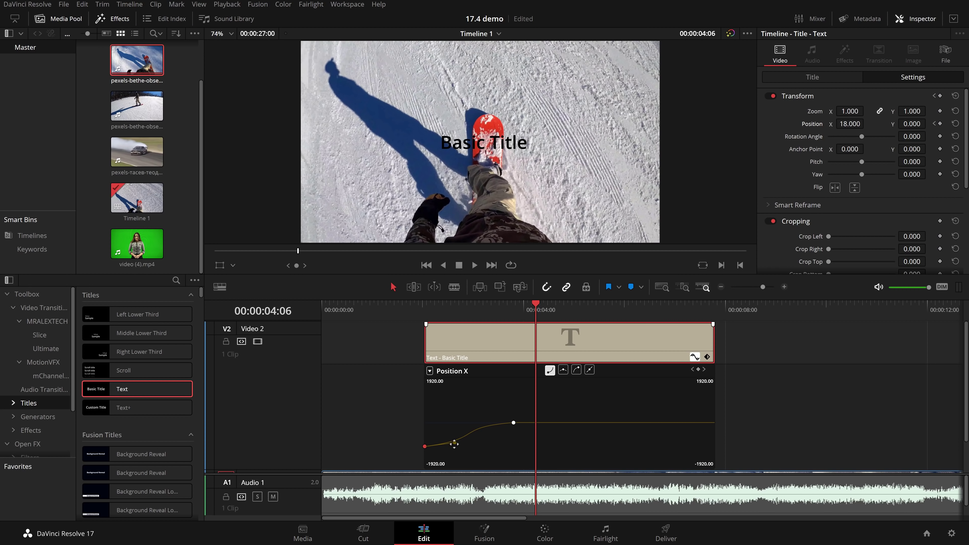
left_click_drag(452, 310, 424, 309)
key("space")
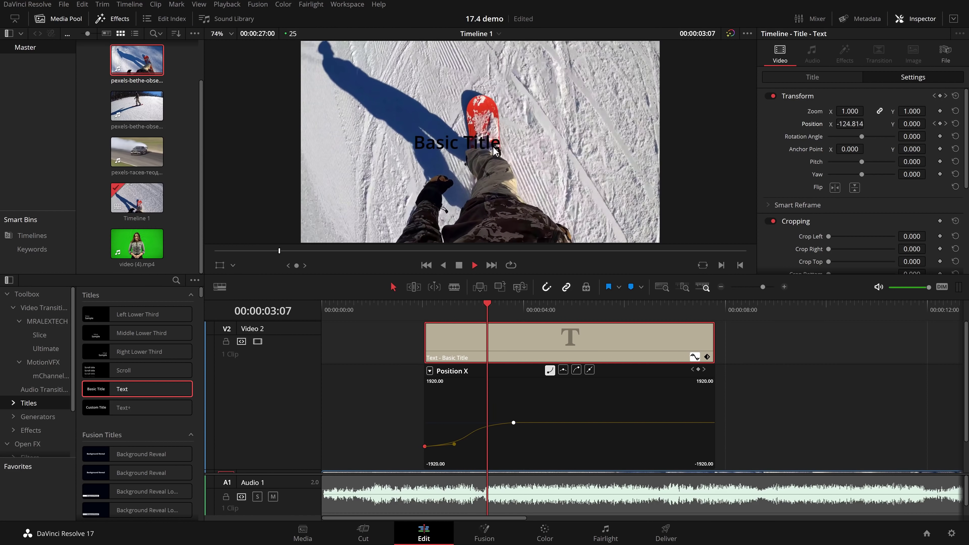
key("space")
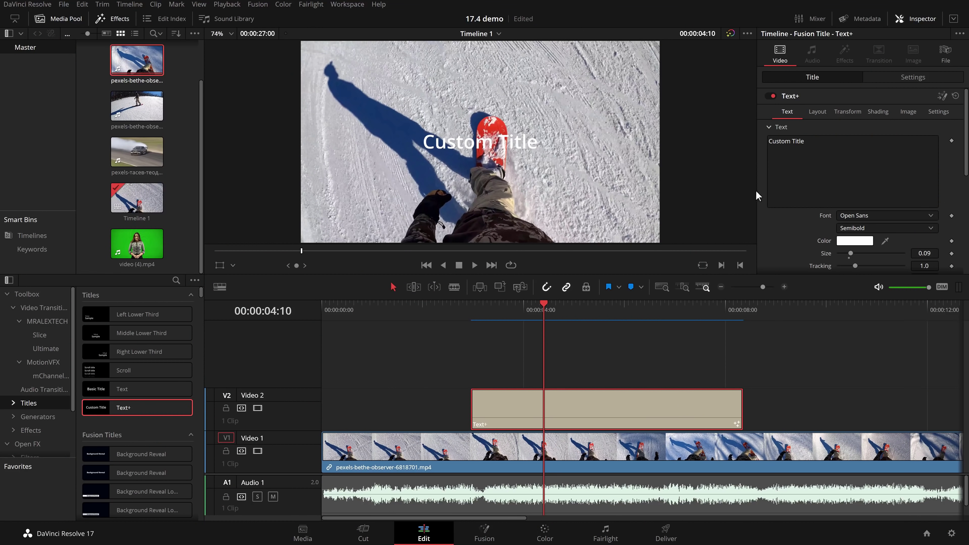
- Choose Right to Left for Reading Direction in the Text+ Advanced Controls
scroll(840, 157, "down", 5)
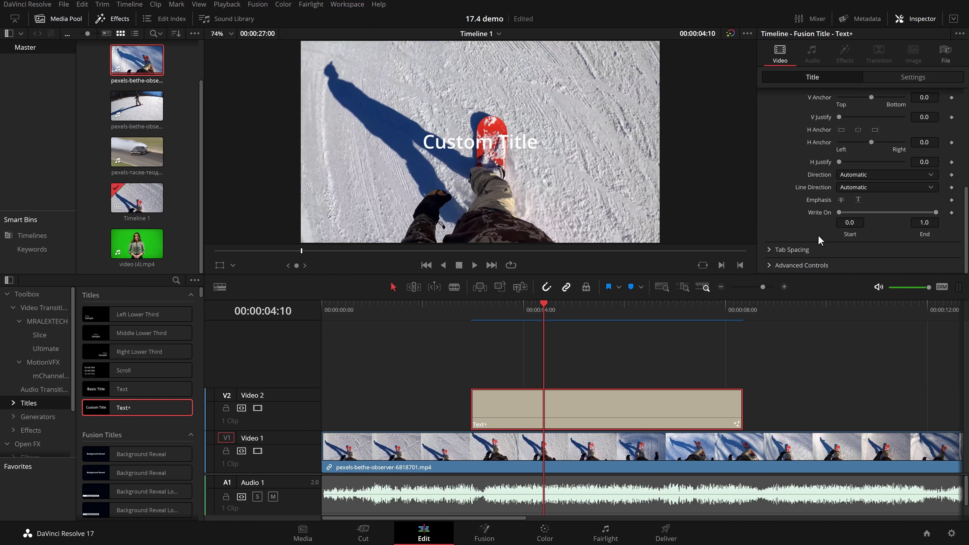
left_click(771, 265)
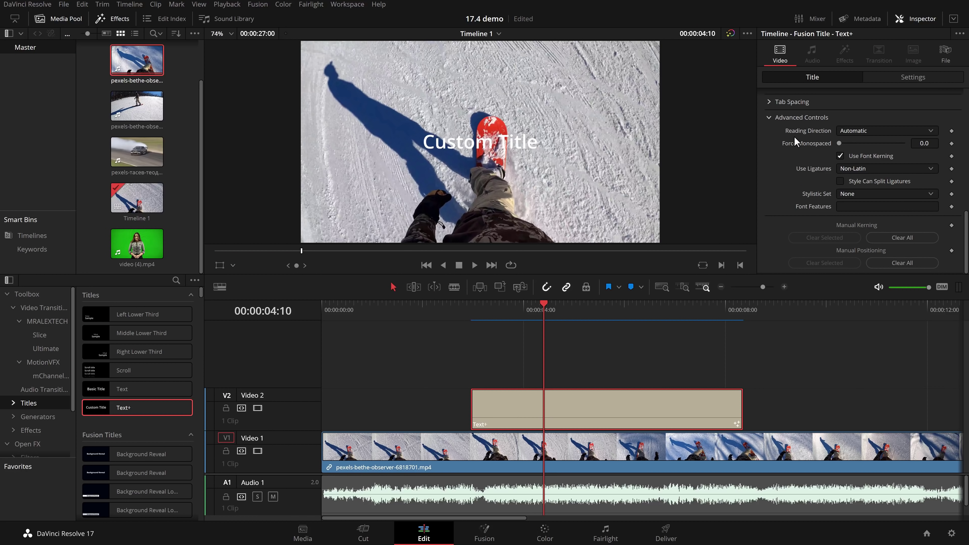
left_click(858, 133)
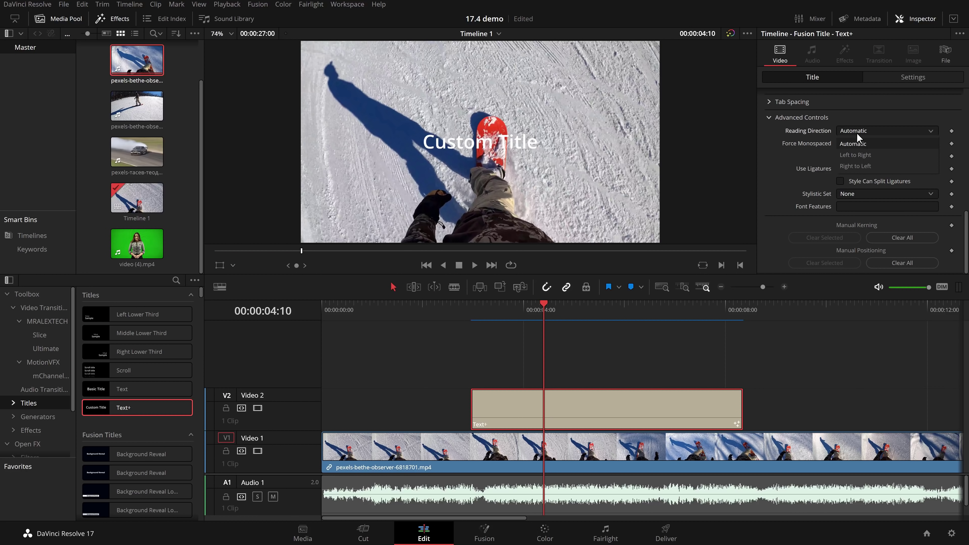
left_click(856, 166)
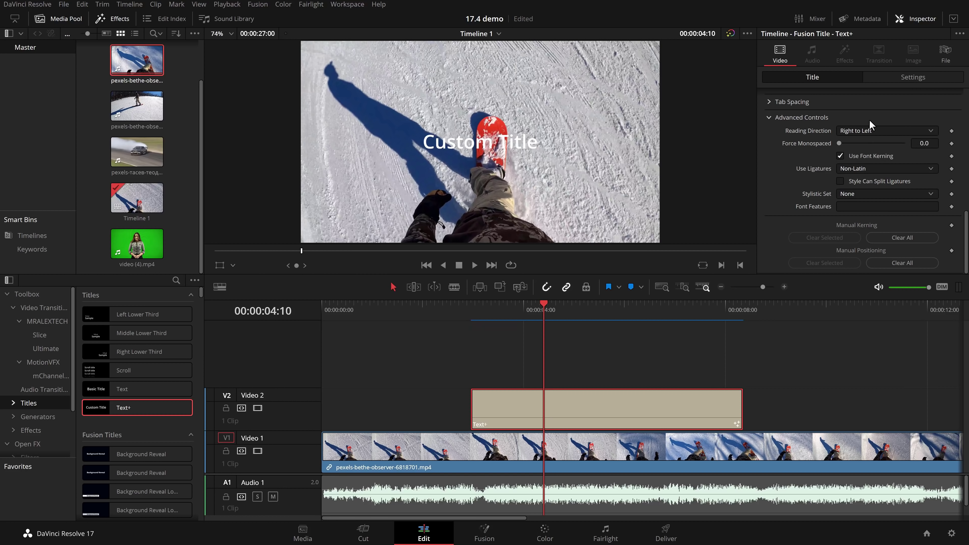
left_click(866, 131)
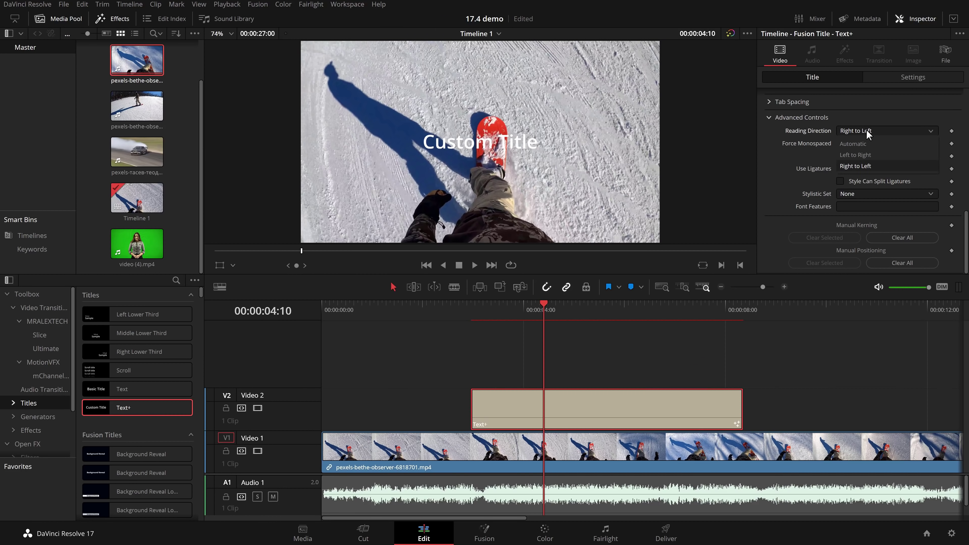
left_click(868, 129)
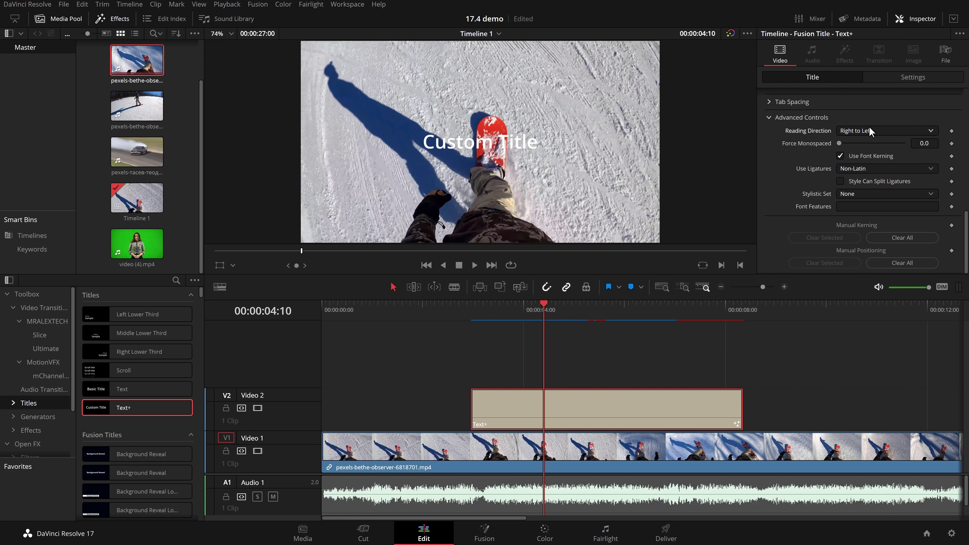
- Undo the last title change and replace the text's ending with 'sdfasdfasdf'
key("ctrl+z")
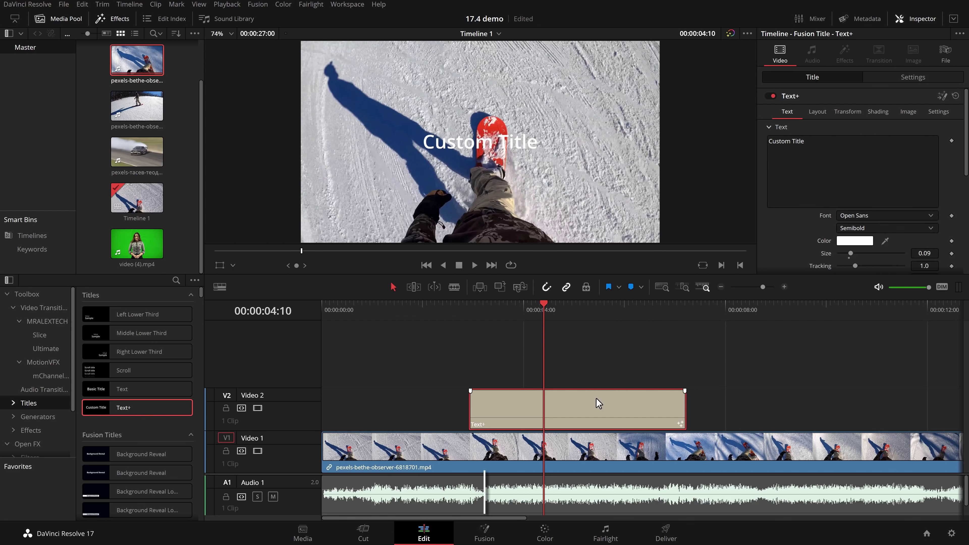
key("BackSpace")
key("BackSpace")
key("BackSpace")
key("BackSpace")
key("BackSpace")
key("BackSpace")
key("BackSpace")
key("BackSpace")
key("BackSpace")
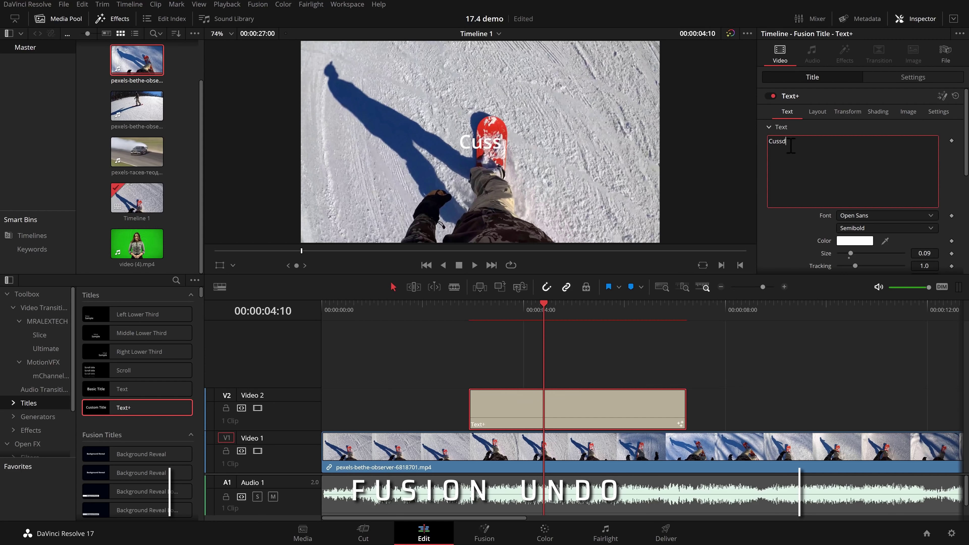
type("sdfasdfasdf")
- Change the title font to Numans and its colour to orange
left_click(853, 215)
left_click(854, 252)
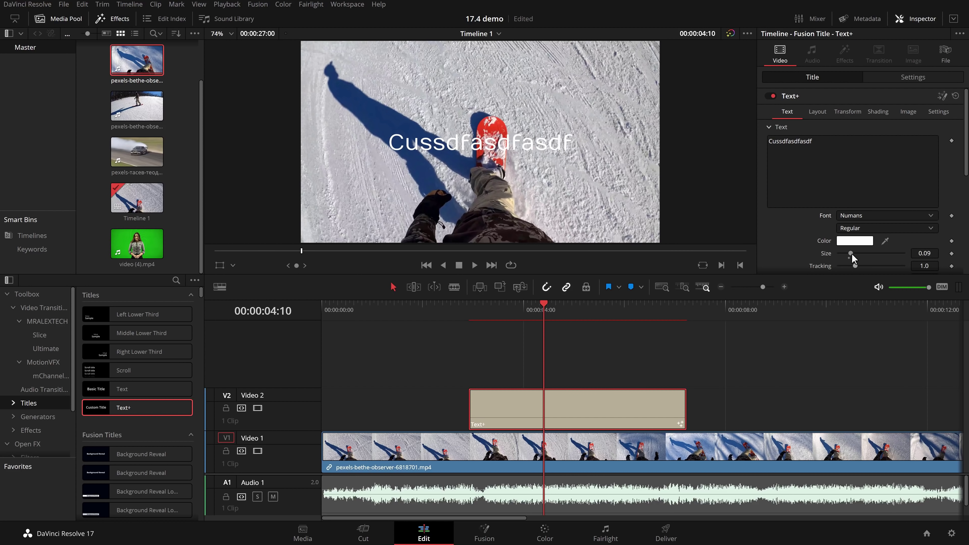
left_click(847, 243)
left_click(584, 227)
left_click(607, 208)
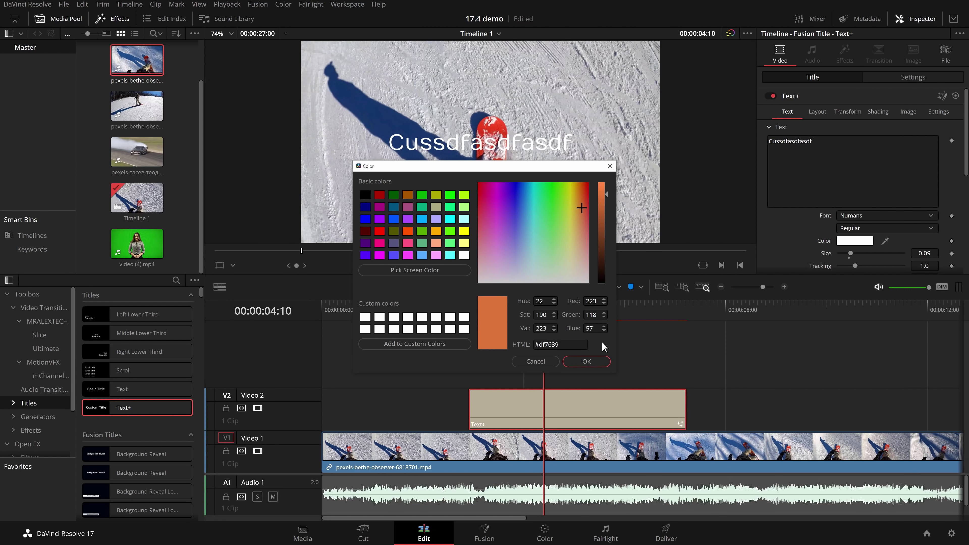
left_click(586, 362)
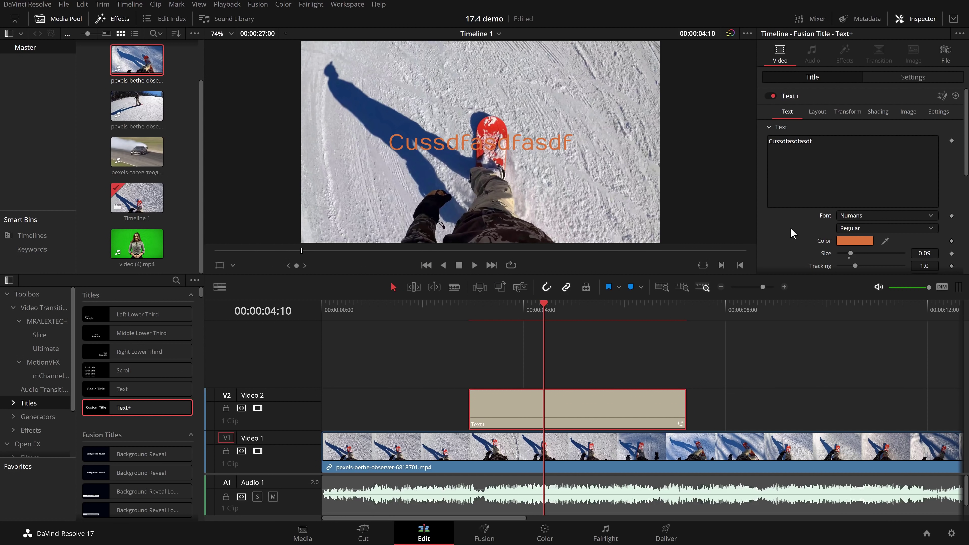
- Undo the orange colour and font change, then enlarge the title text
key("ctrl+z")
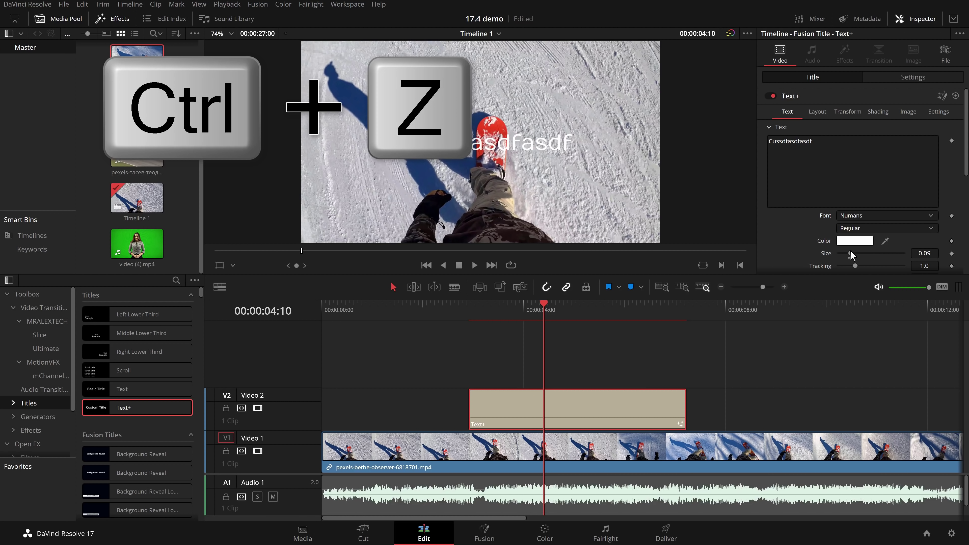
key("ctrl+z")
mouse_move(850, 254)
left_mouse_down()
mouse_move(883, 255)
mouse_move(869, 254)
left_mouse_up()
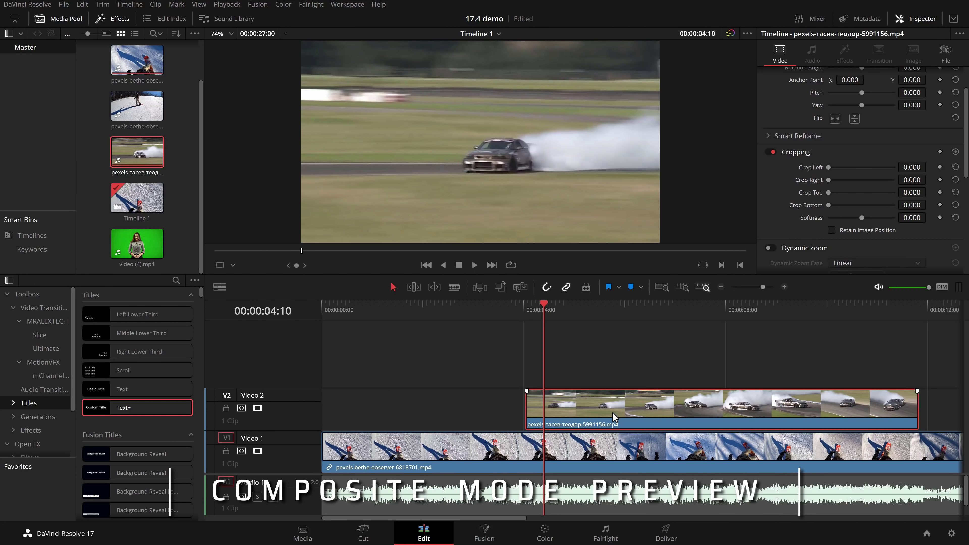
- Set the drift clip's Composite Mode to Multiply
scroll(834, 170, "up", 2)
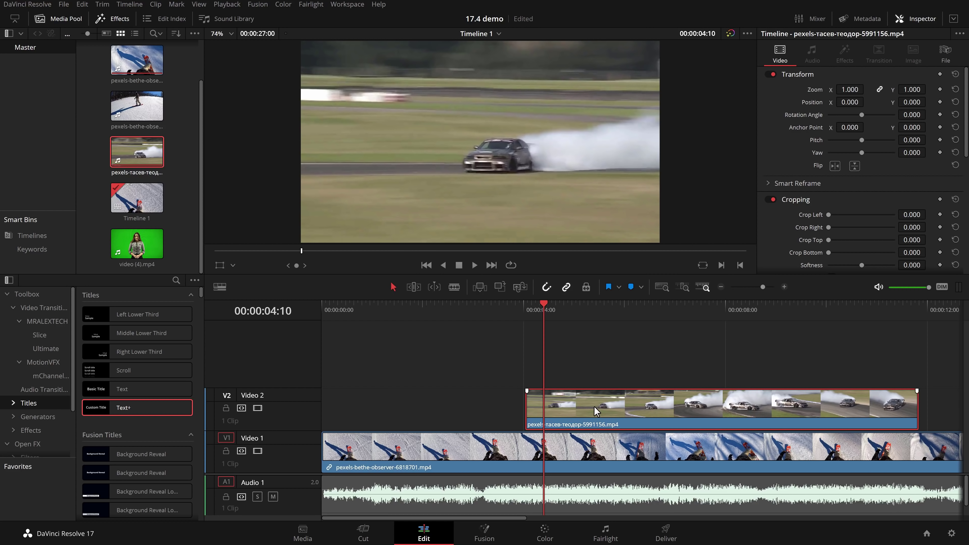
scroll(825, 152, "down", 6)
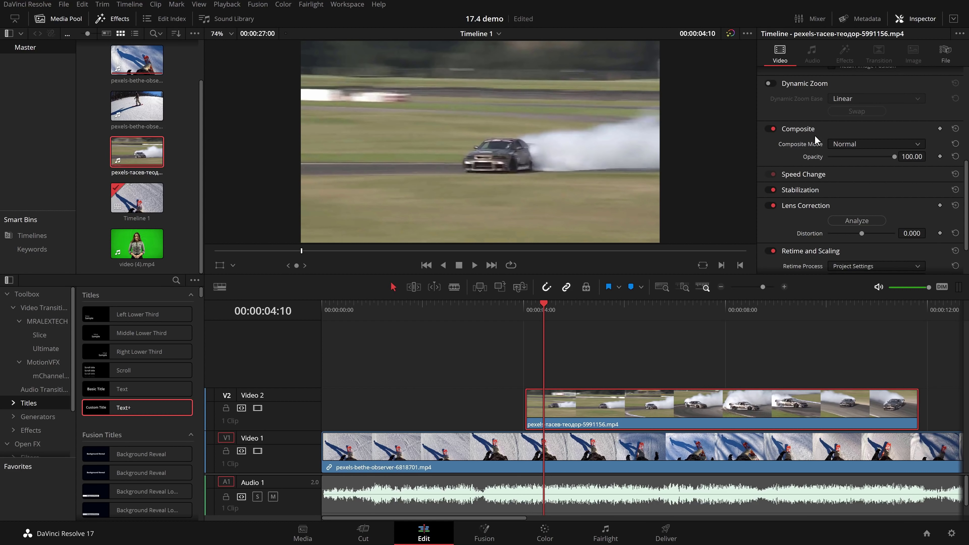
left_click(860, 145)
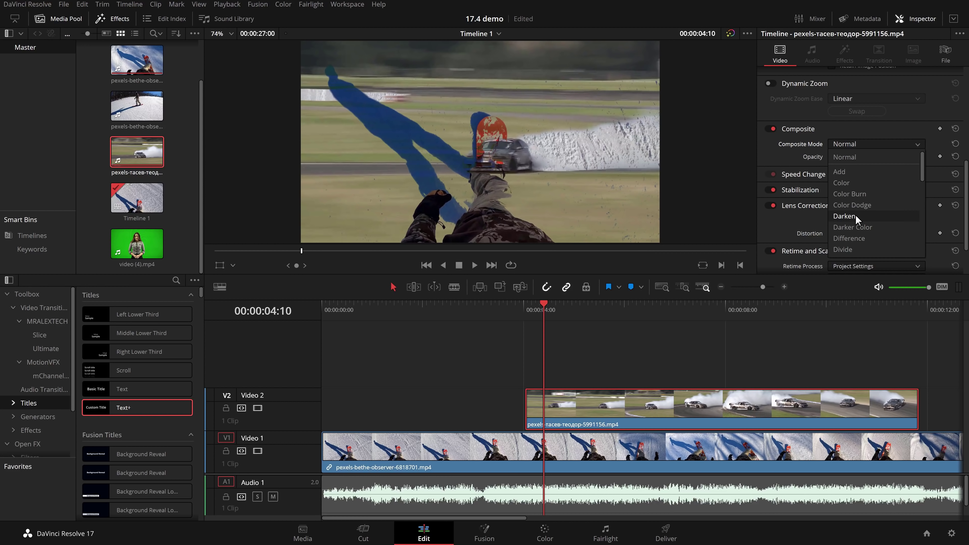
scroll(853, 225, "down", 3)
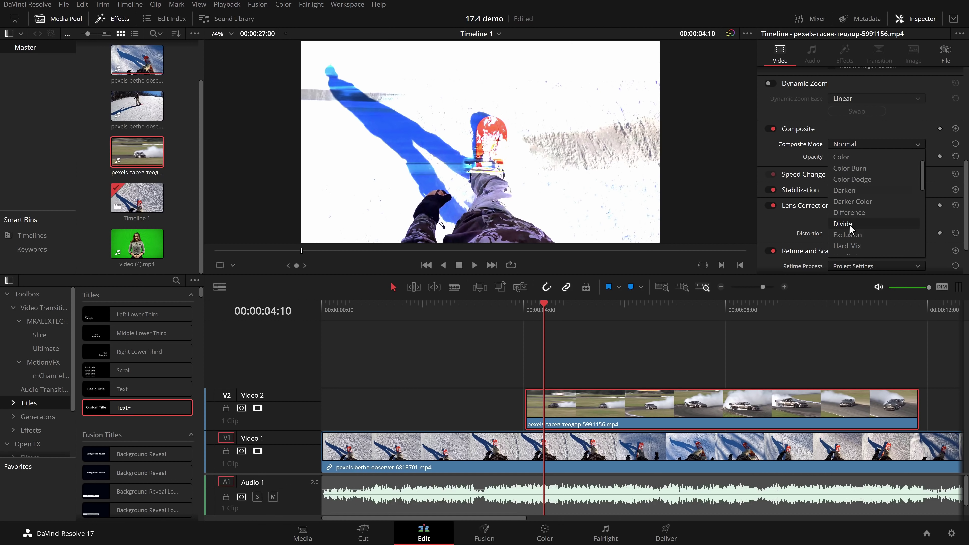
scroll(848, 224, "down", 3)
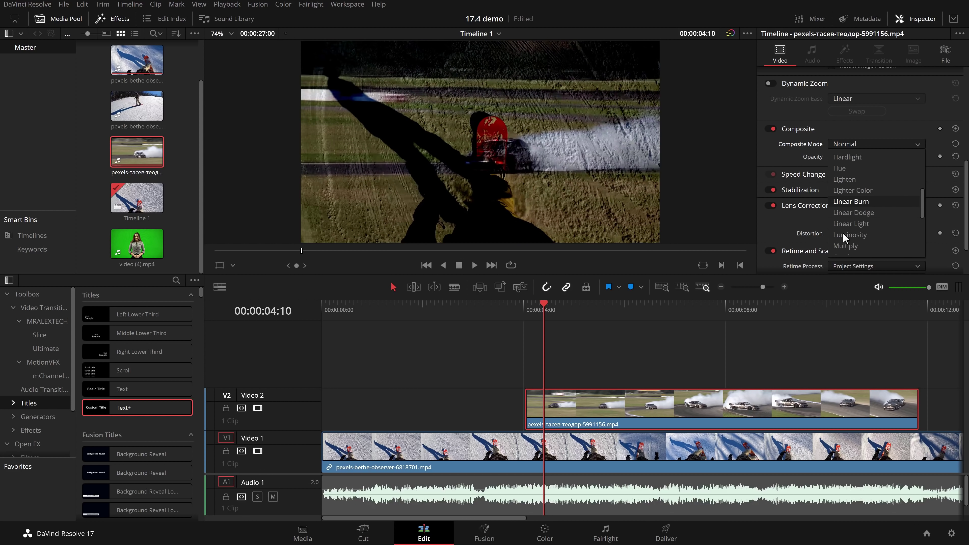
scroll(843, 225, "down", 3)
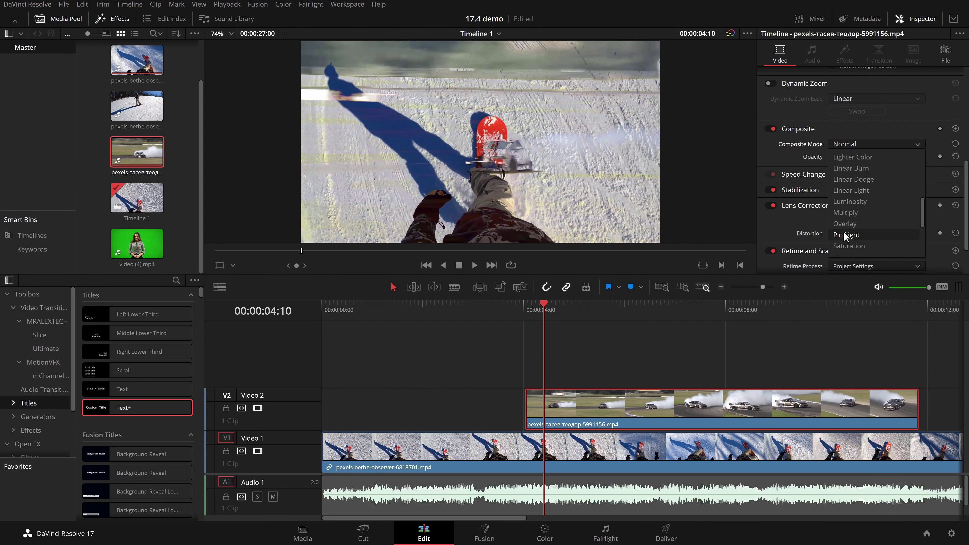
left_click(847, 214)
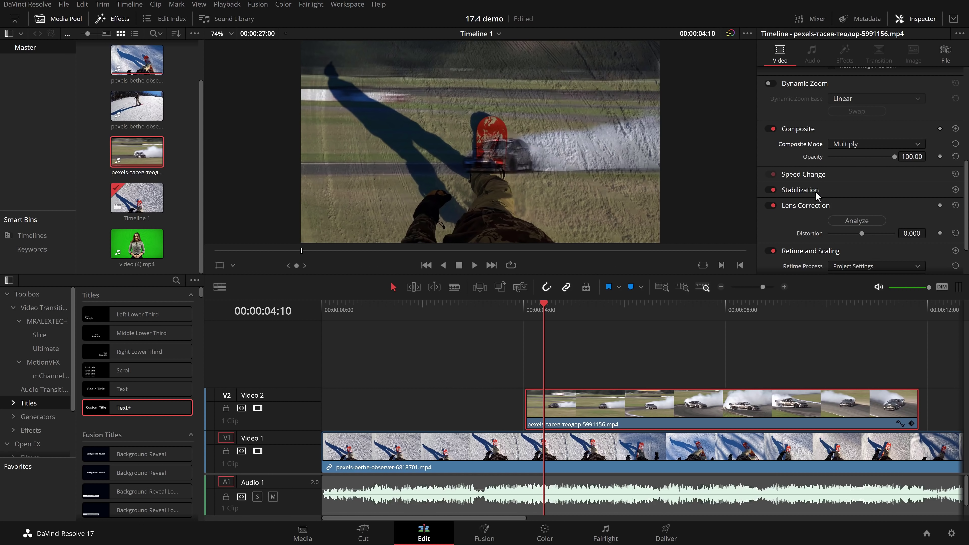
- Switch the blend mode to Subtract and lower opacity to about 27.48%
left_click(860, 147)
scroll(856, 225, "down", 5)
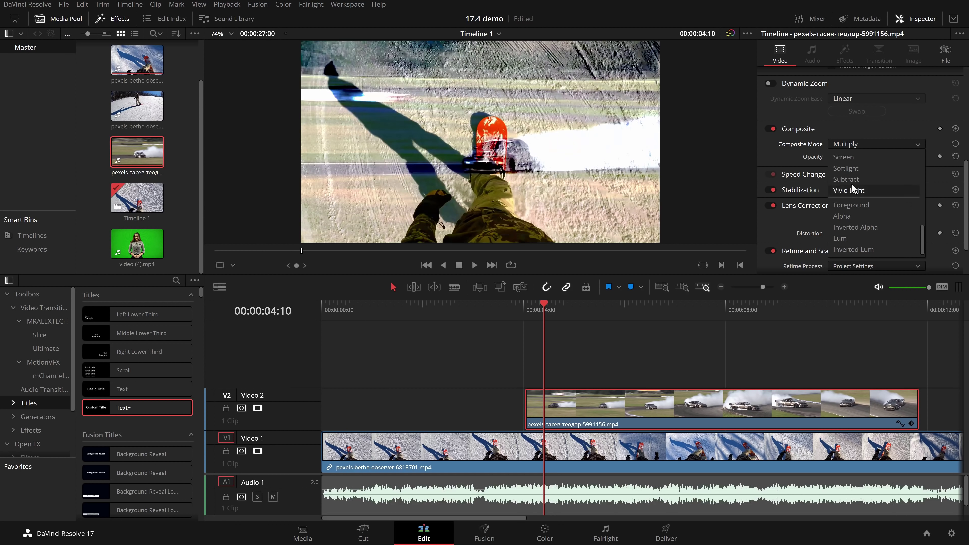
left_click(849, 178)
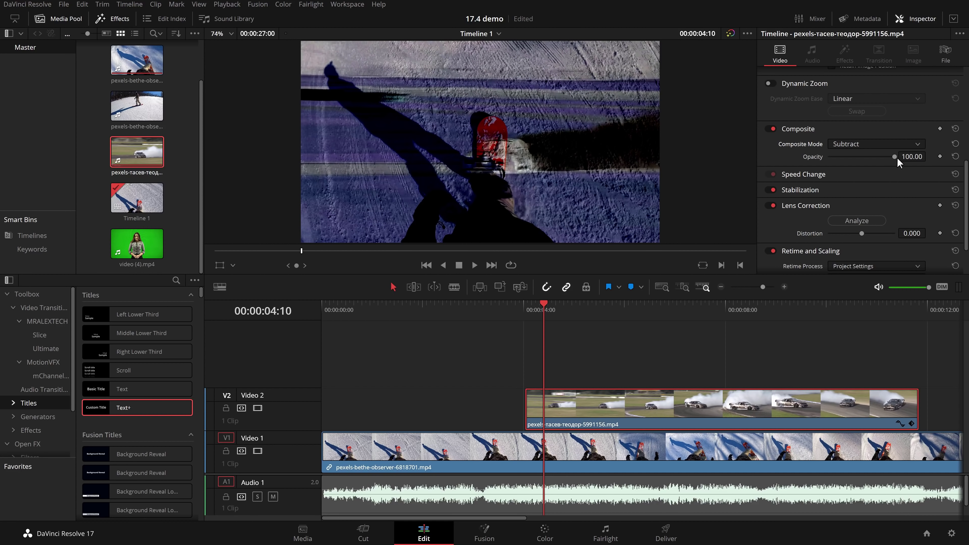
left_click_drag(897, 158, 846, 157)
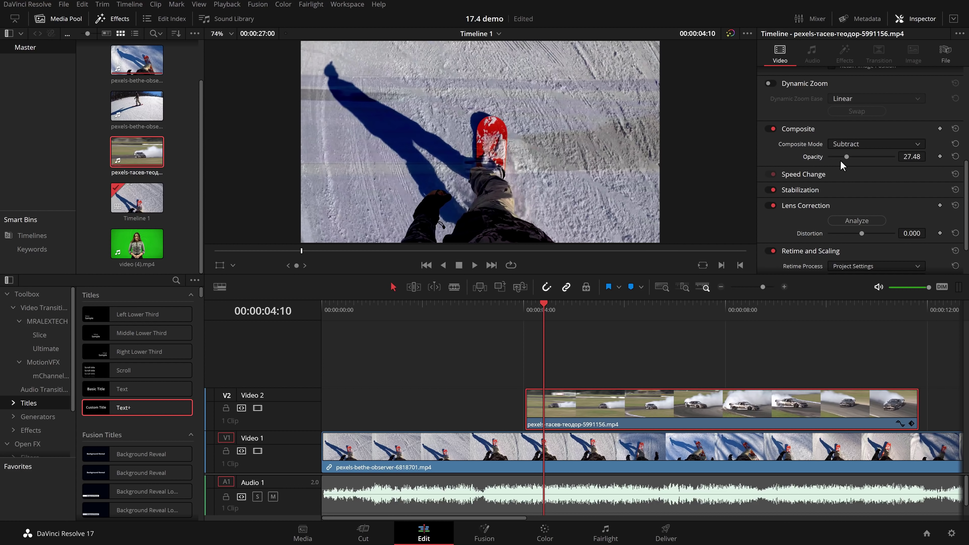
left_click(852, 143)
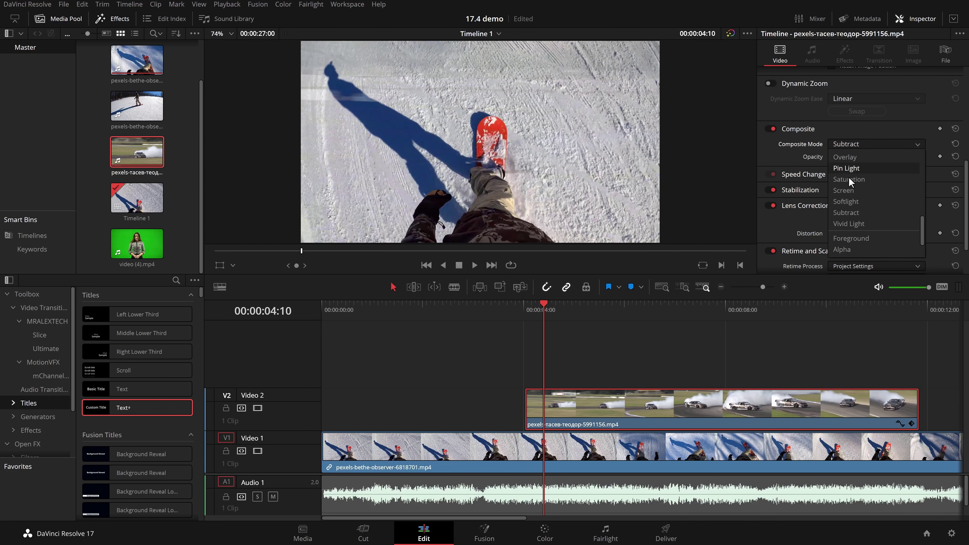
scroll(848, 183, "up", 5)
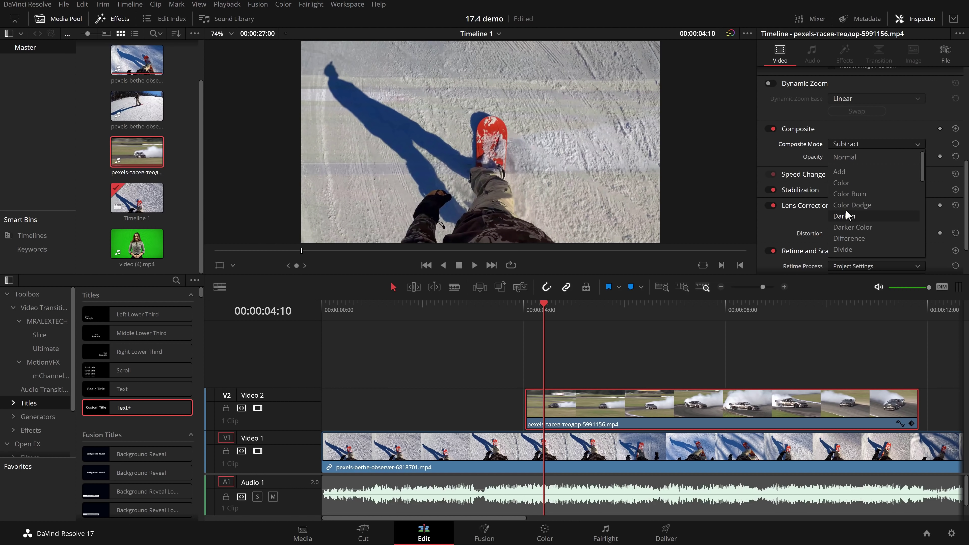
scroll(846, 210, "down", 1)
left_click(847, 223)
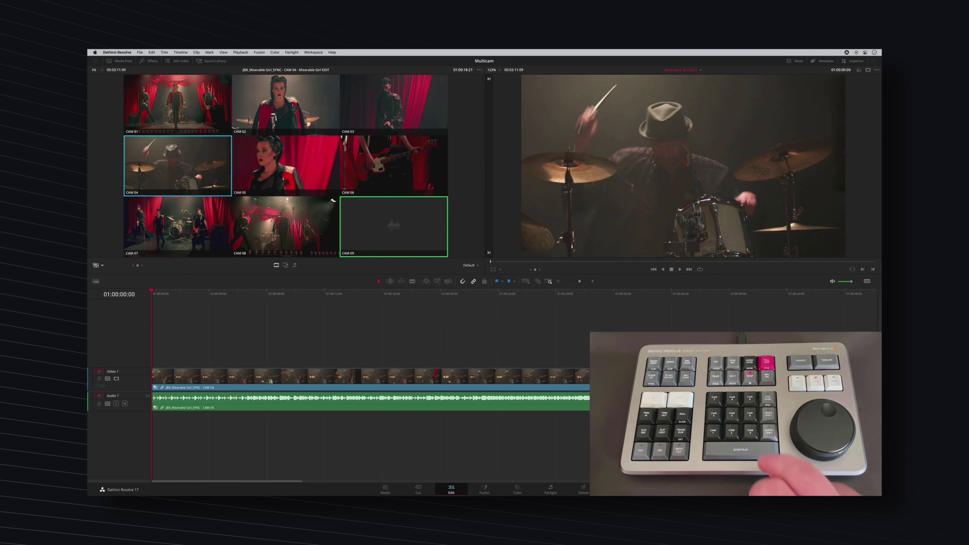
- Play the multicam edit and cut live from CAM 04 to CAM 01, then to CAM 02
key("space")
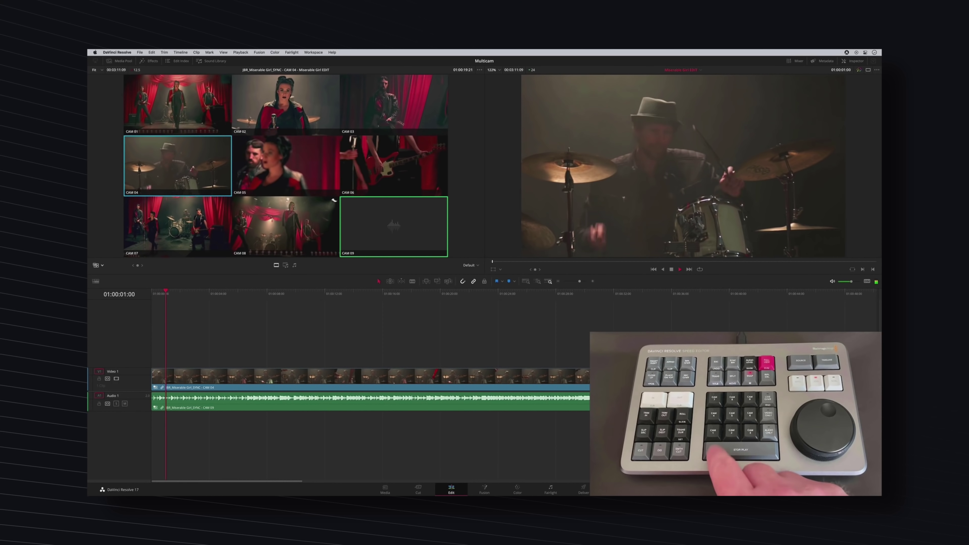
key("1")
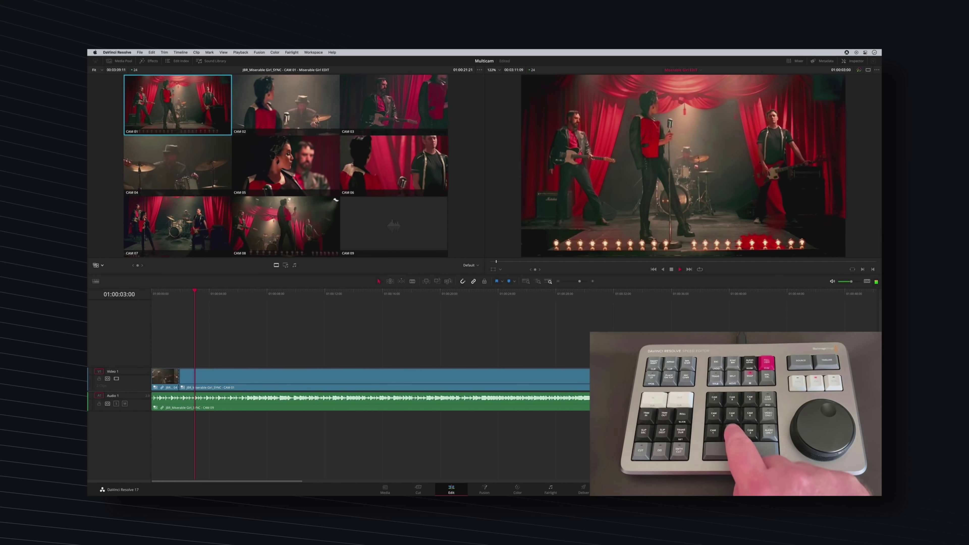
key("2")
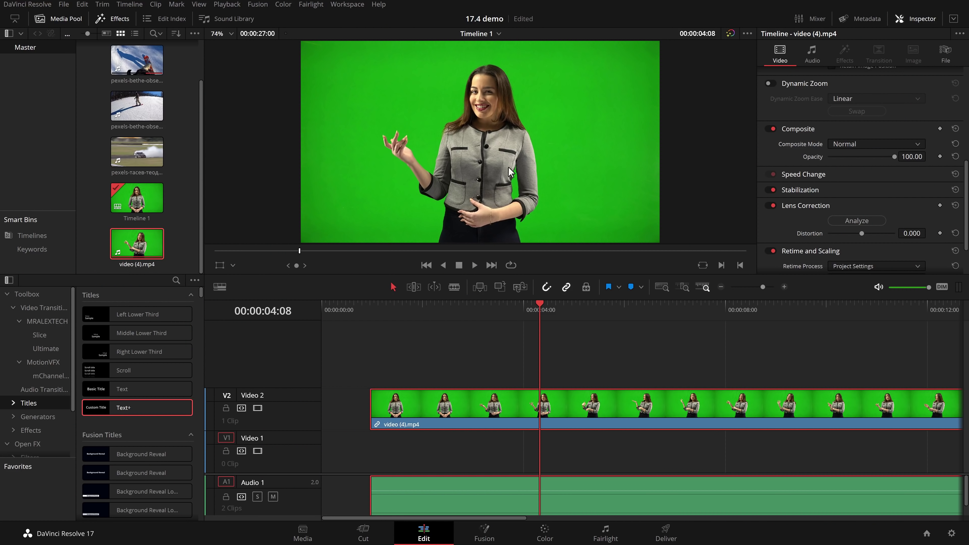
- Apply the Resolve FX 3D Keyer to the green-screen clip on V2 and show its settings
key("q")
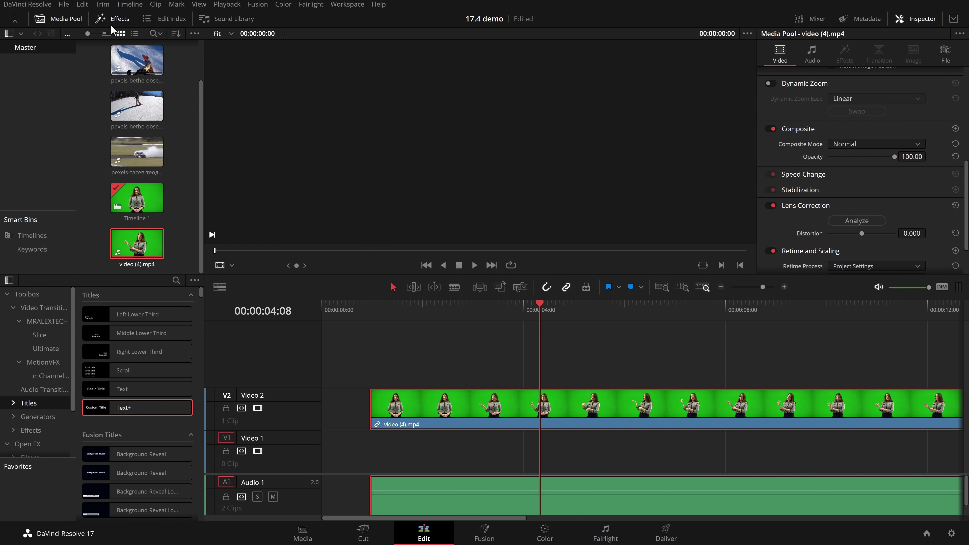
scroll(50, 375, "down", 2)
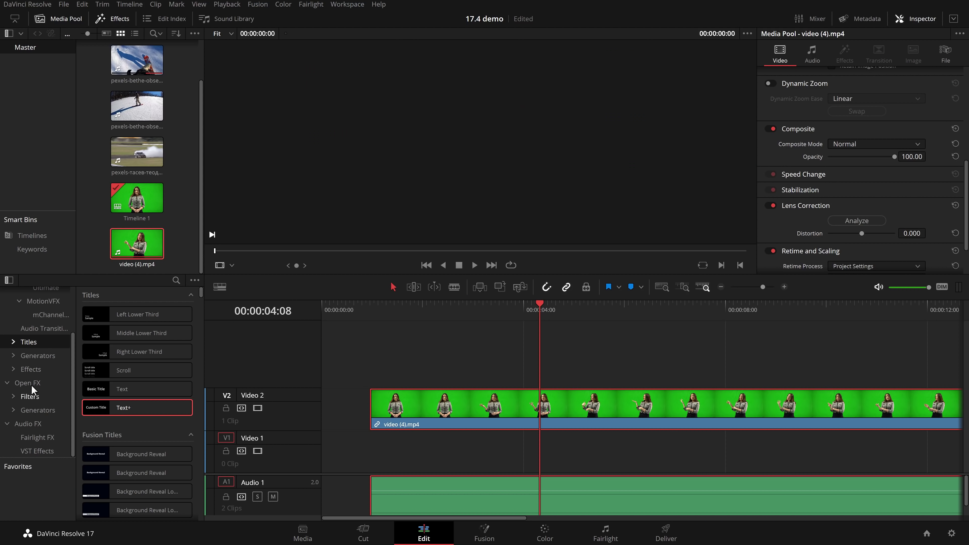
left_click(30, 385)
scroll(150, 397, "down", 5)
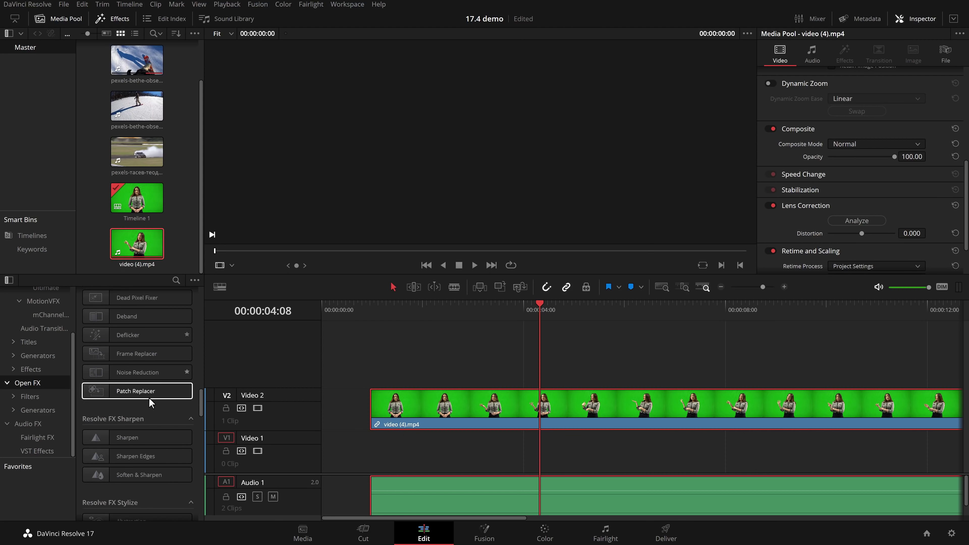
scroll(157, 344, "down", 4)
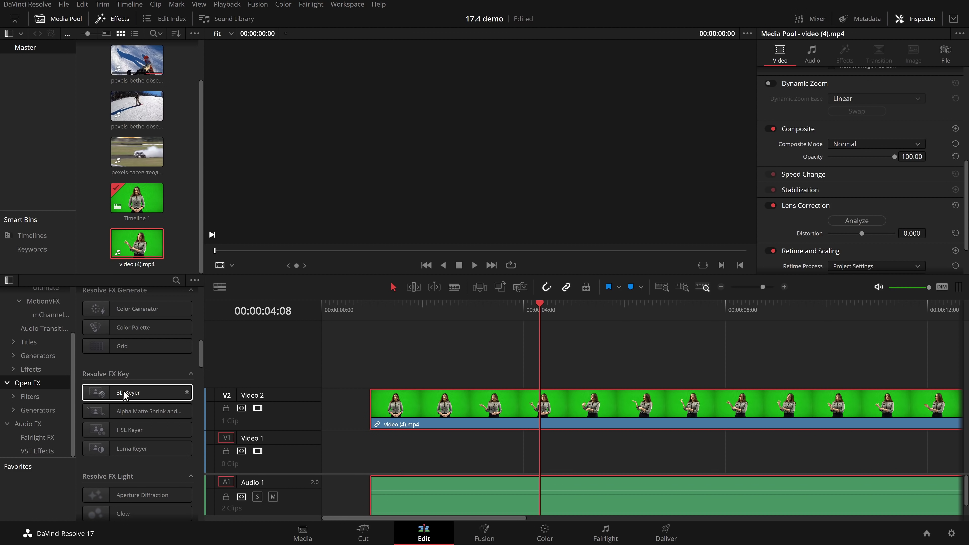
left_click_drag(124, 391, 566, 409)
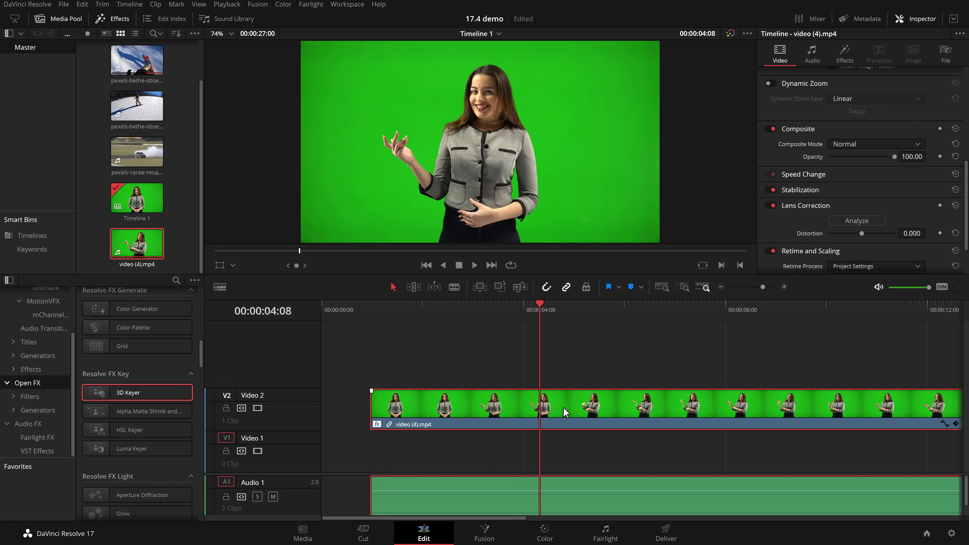
left_click(848, 52)
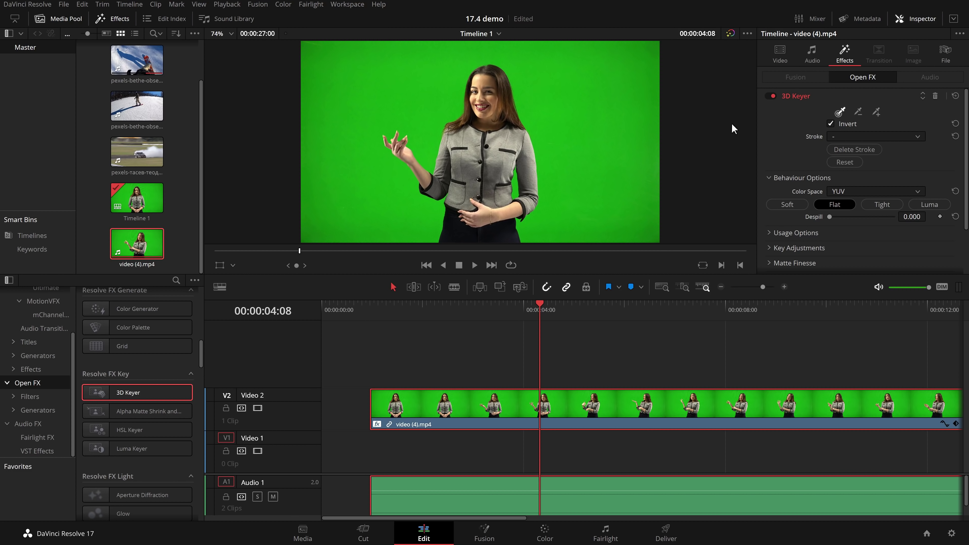
- With the Open FX overlay on, draw pick and add strokes over the green background
left_click(233, 265)
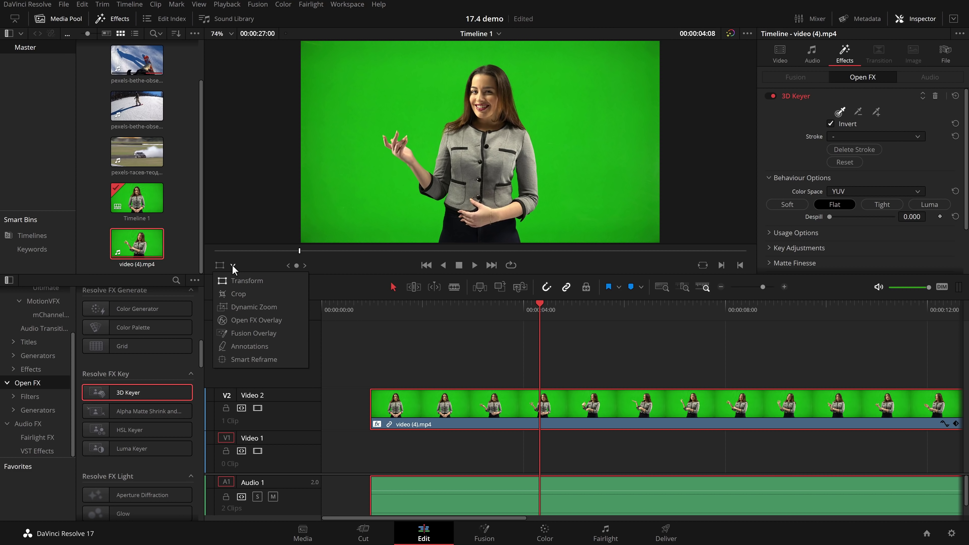
left_click(244, 319)
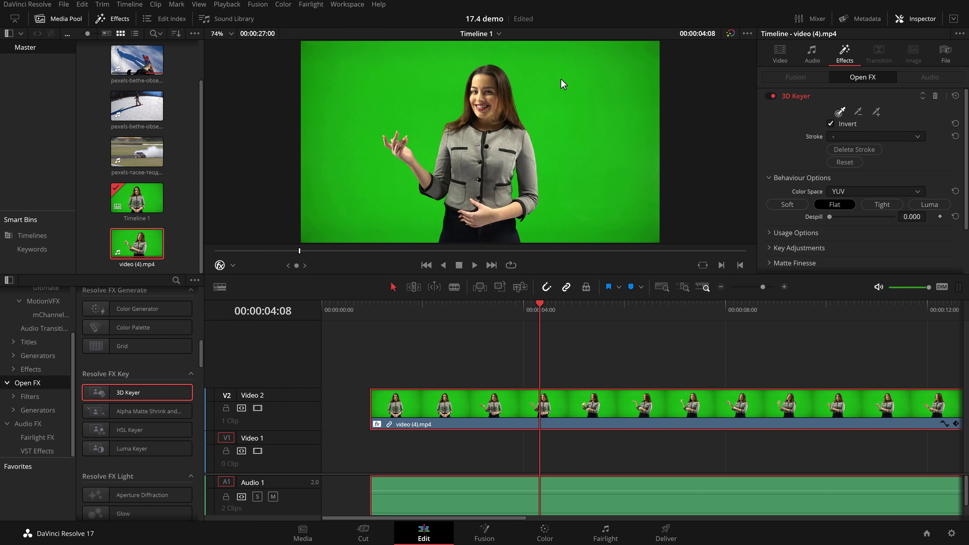
mouse_move(561, 79)
left_mouse_down()
mouse_move(584, 120)
mouse_move(574, 167)
mouse_move(580, 179)
mouse_move(593, 154)
left_mouse_up()
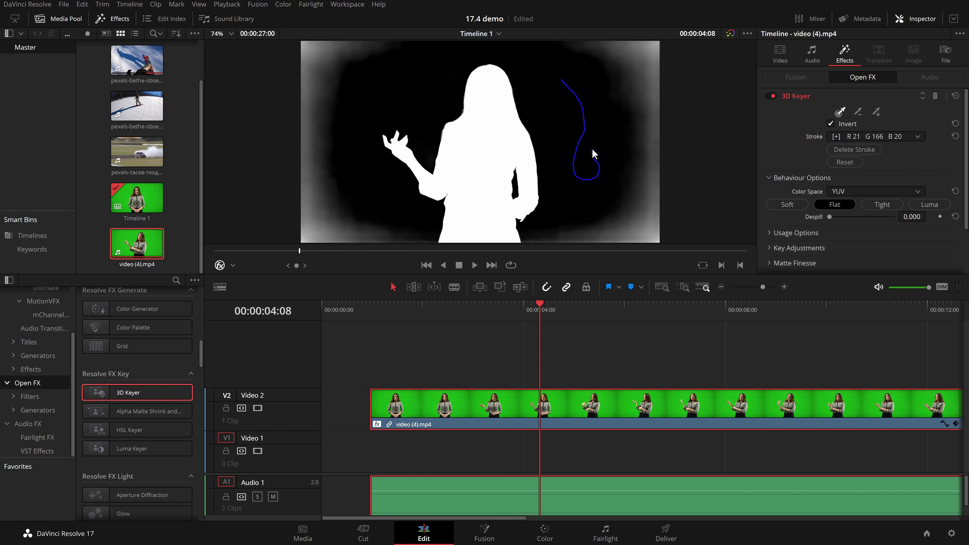
left_click_drag(593, 152, 593, 150)
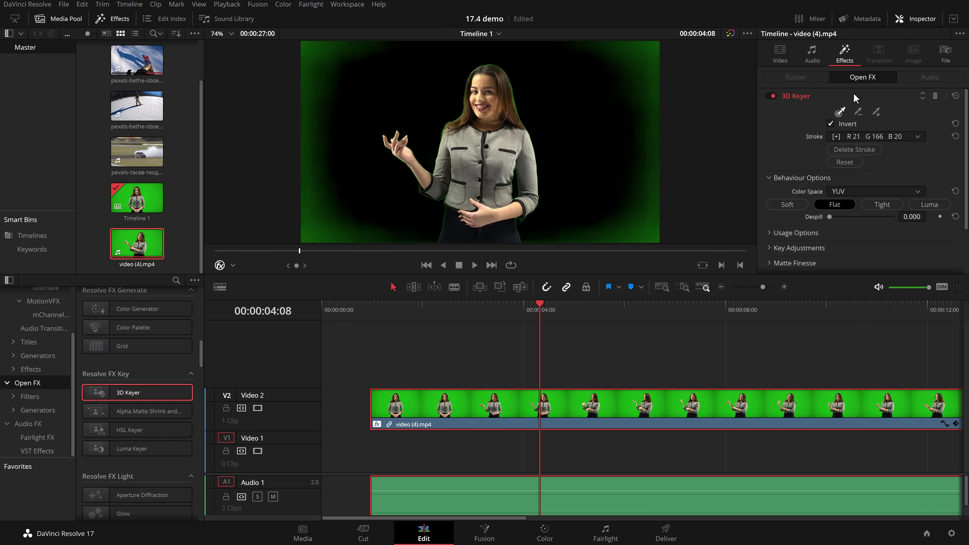
left_click(879, 114)
mouse_move(629, 46)
left_mouse_down()
mouse_move(657, 48)
mouse_move(648, 94)
mouse_move(638, 94)
mouse_move(641, 176)
mouse_move(659, 243)
left_mouse_up()
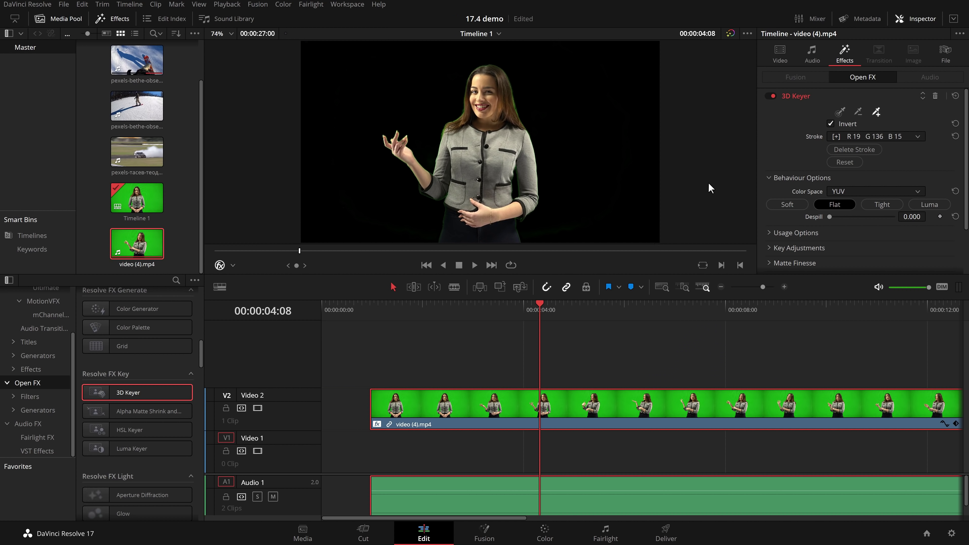
left_click(855, 136)
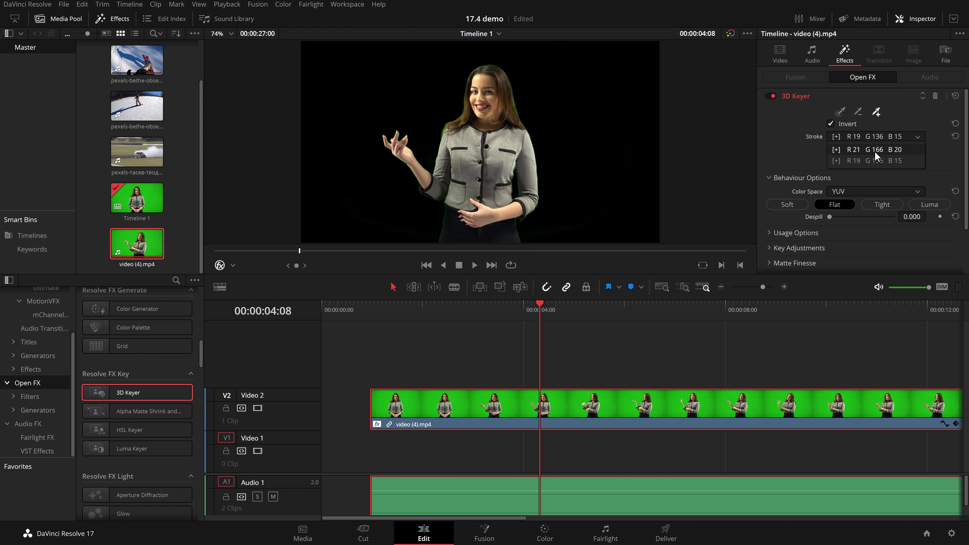
left_click(783, 152)
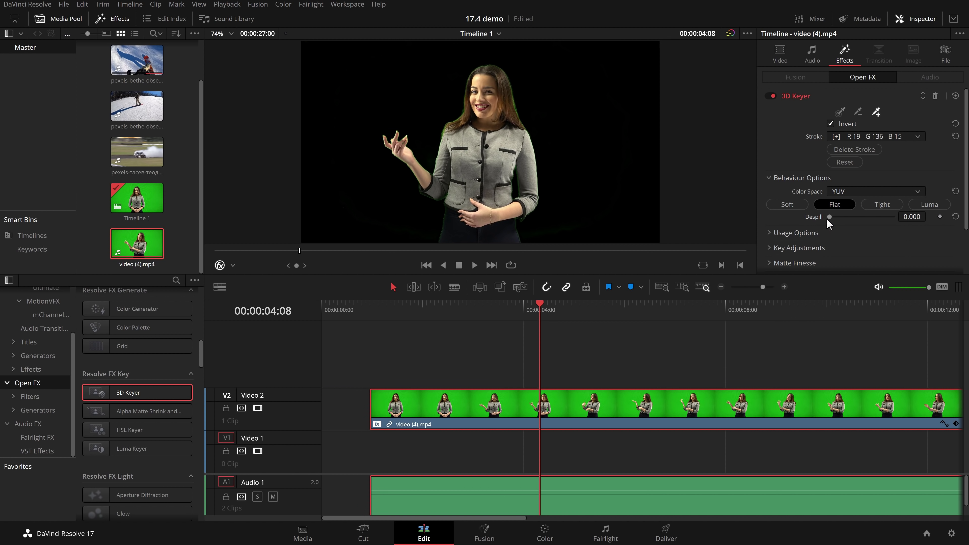
- Raise 3D Keyer despill to 1.0, put a Four Color Gradient on Video 1, and play back
left_click_drag(830, 217, 882, 217)
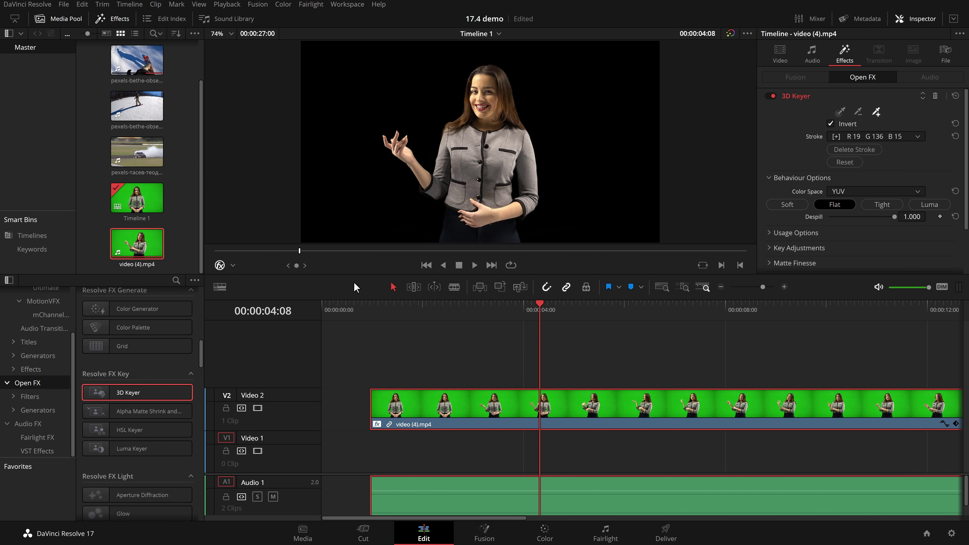
left_click(18, 355)
left_click(36, 357)
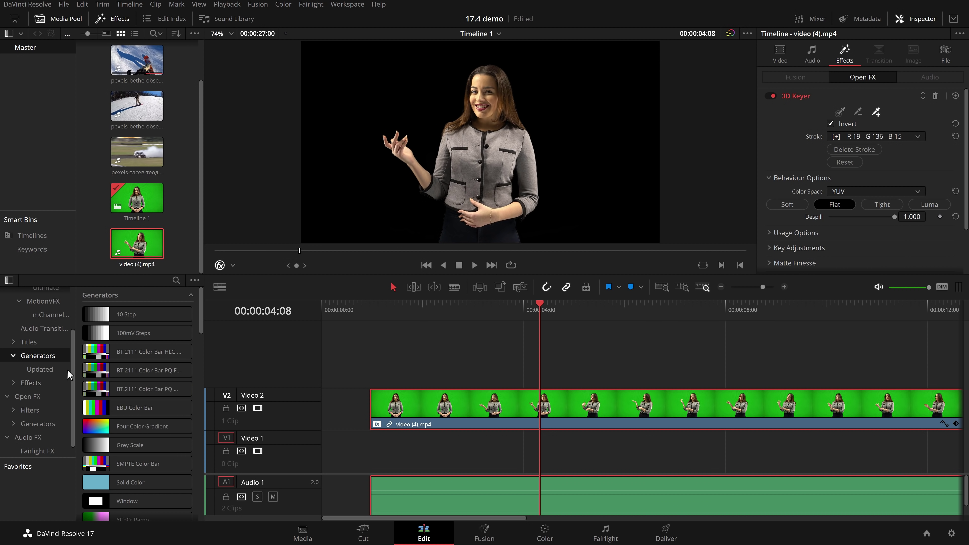
left_click_drag(124, 426, 831, 438)
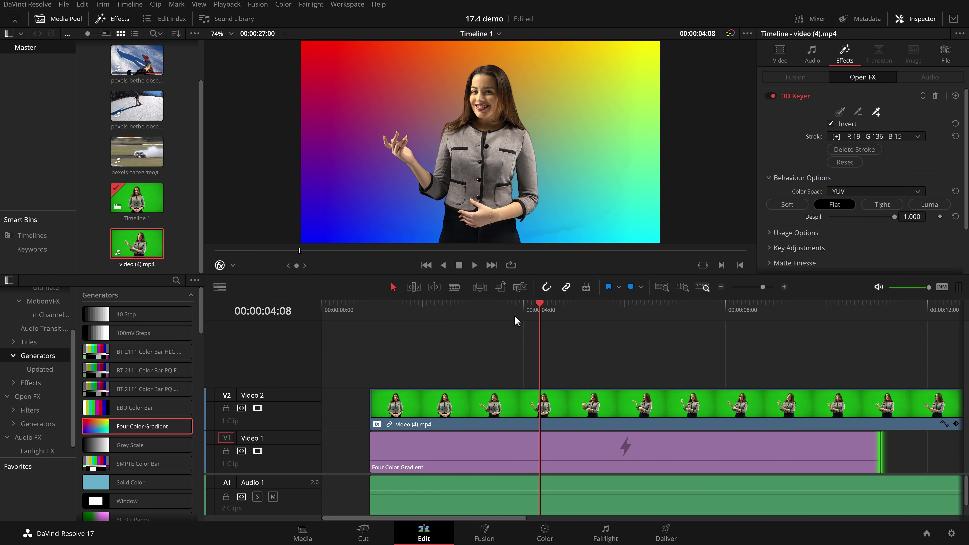
left_click_drag(515, 315, 451, 309)
key("space")
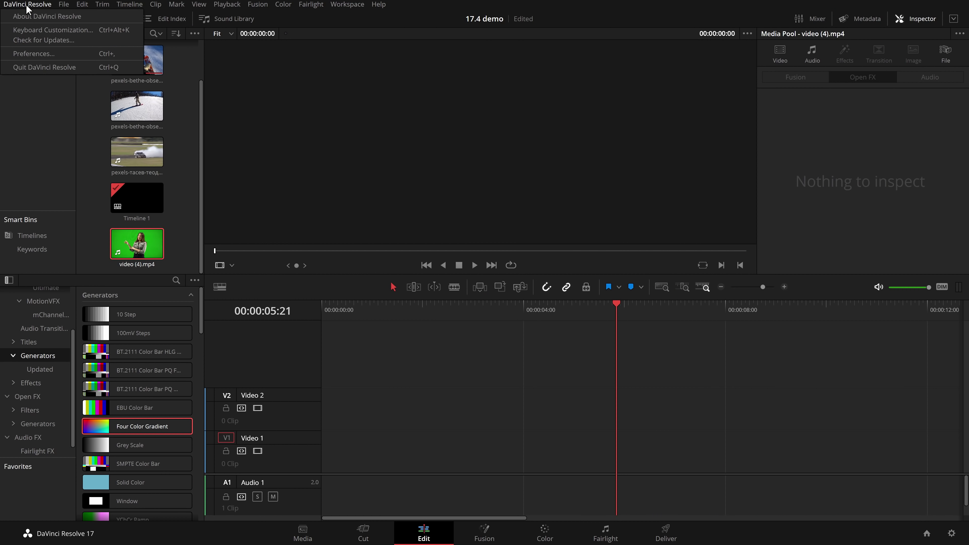
- In Preferences, Internet Accounts, sign in to YouTube for direct publishing
left_click(34, 53)
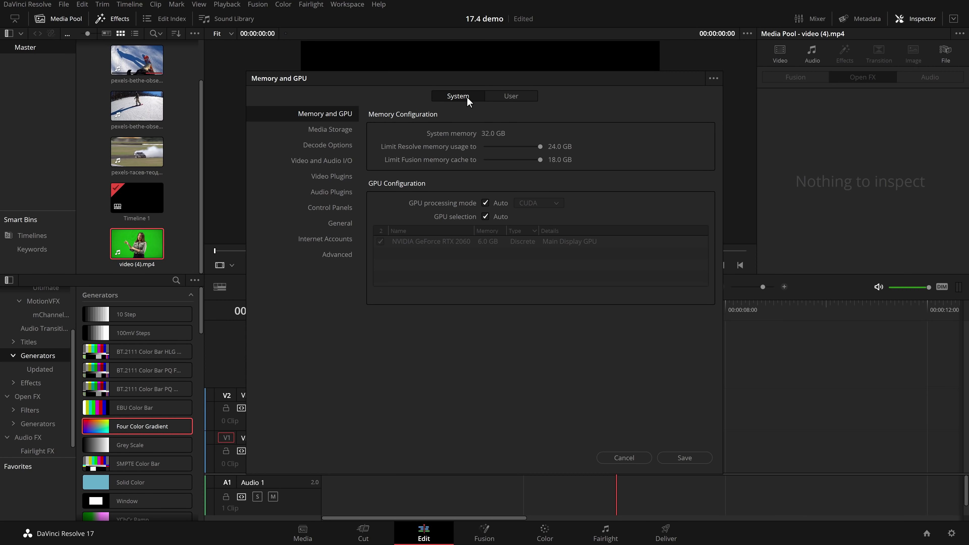
left_click(327, 240)
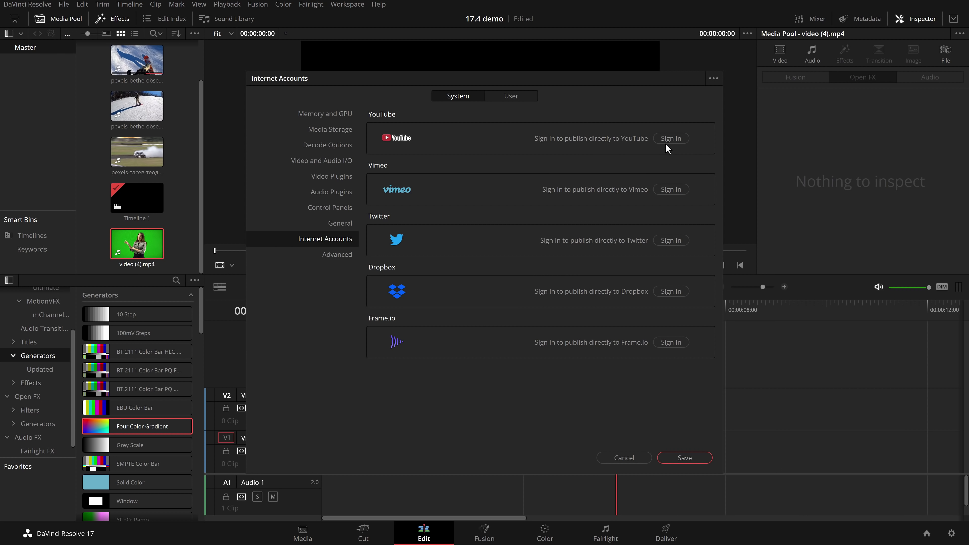
left_click(673, 140)
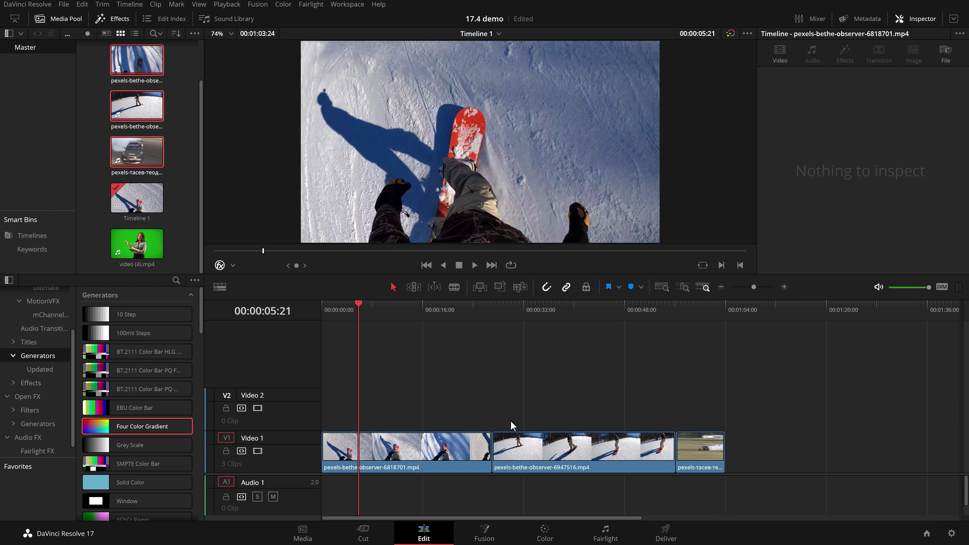
left_click(375, 306)
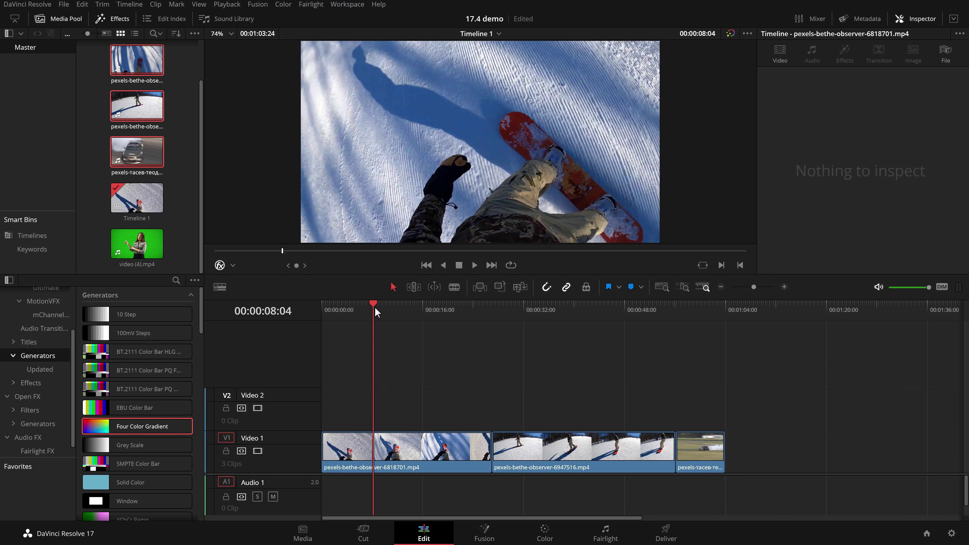
left_click_drag(375, 307, 317, 303)
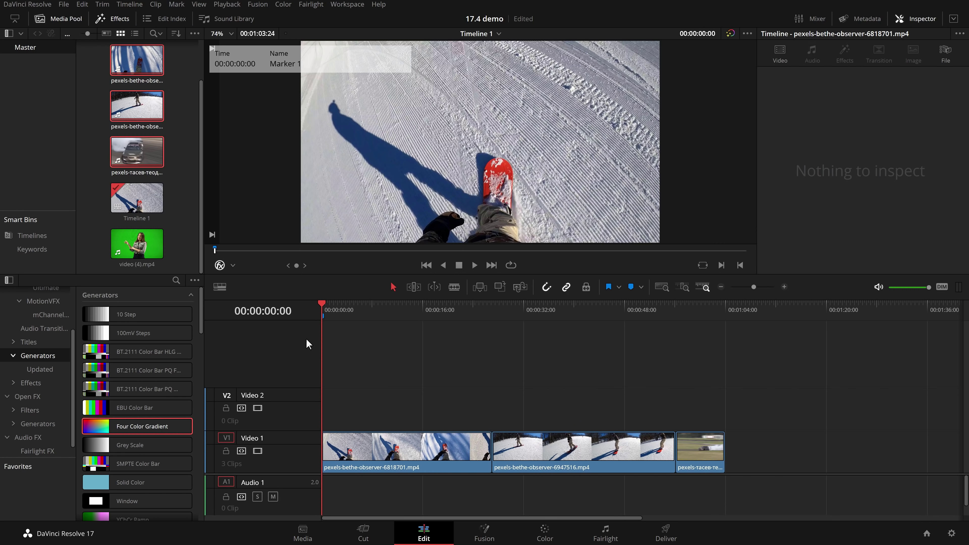
left_click(346, 326)
mouse_move(322, 319)
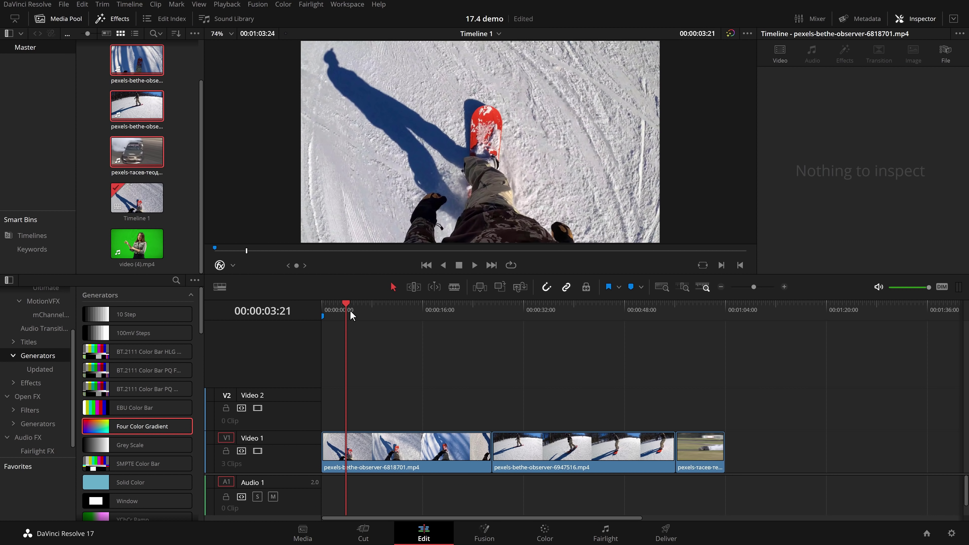
left_click_drag(352, 311, 383, 311)
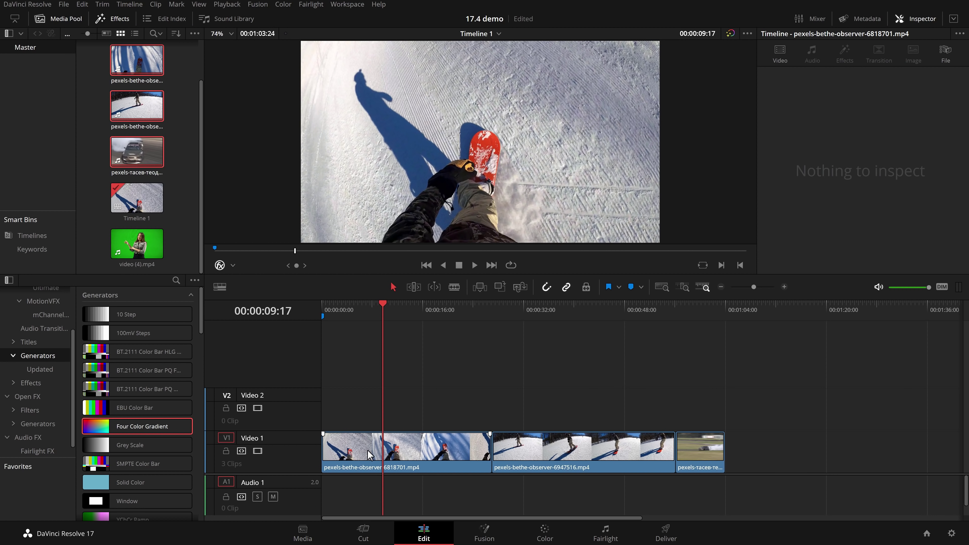
left_click(406, 463)
key("m")
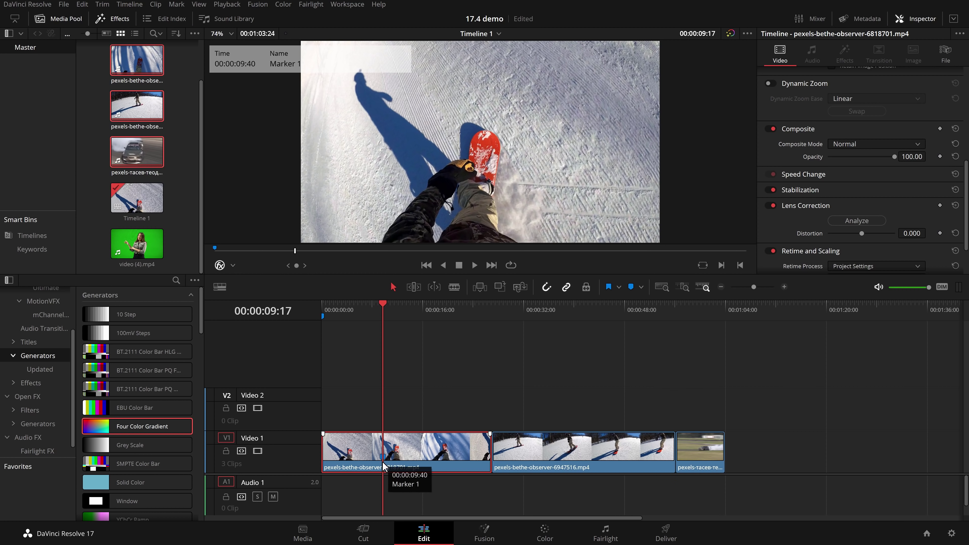
left_click(383, 457)
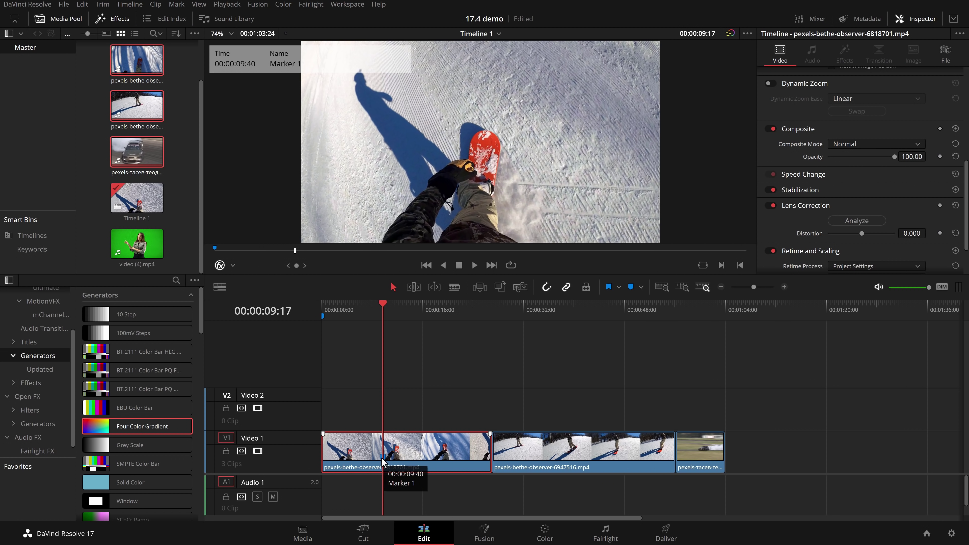
key("Delete")
left_click(467, 360)
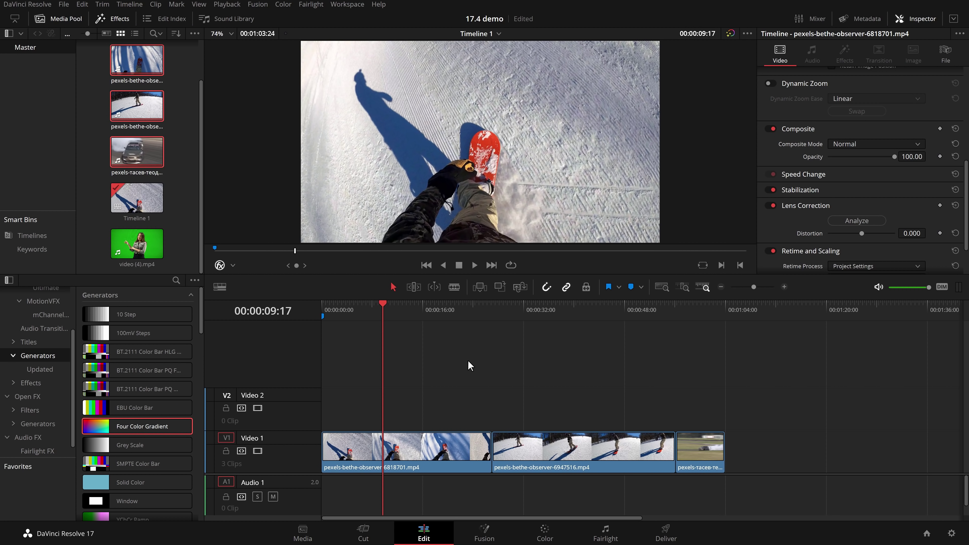
key("Down")
mouse_move(398, 308)
left_mouse_down()
mouse_move(519, 307)
mouse_move(285, 303)
left_mouse_up()
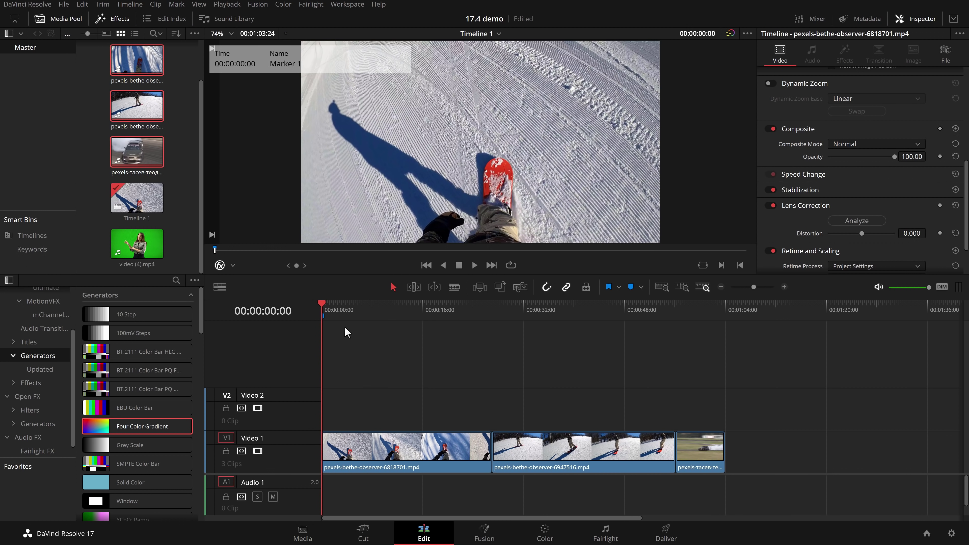
- Rename the start marker to INTRO
double_click(324, 315)
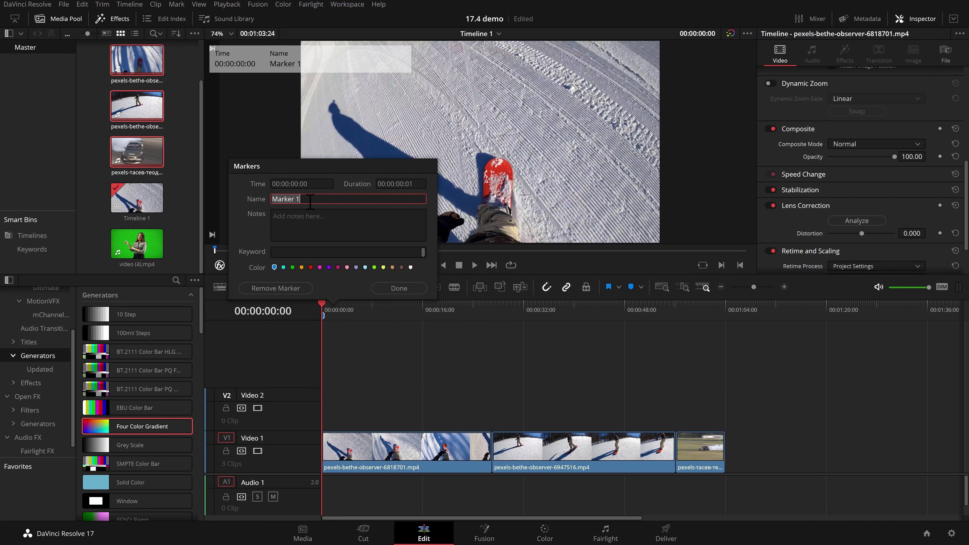
key("BackSpace")
type("INTRO")
left_click(387, 293)
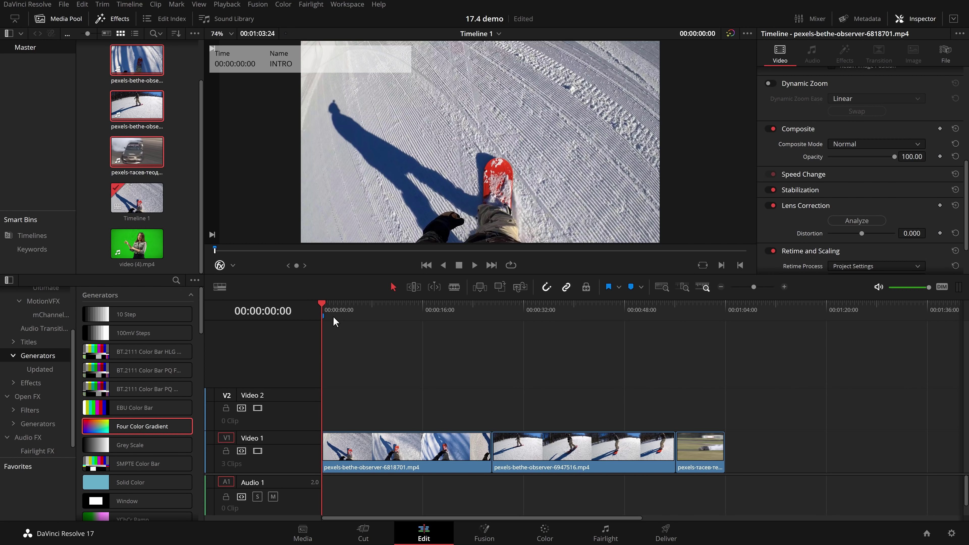
- Add timeline markers at 16 seconds, around 37 seconds, and at 58 seconds
left_click_drag(337, 313, 357, 314)
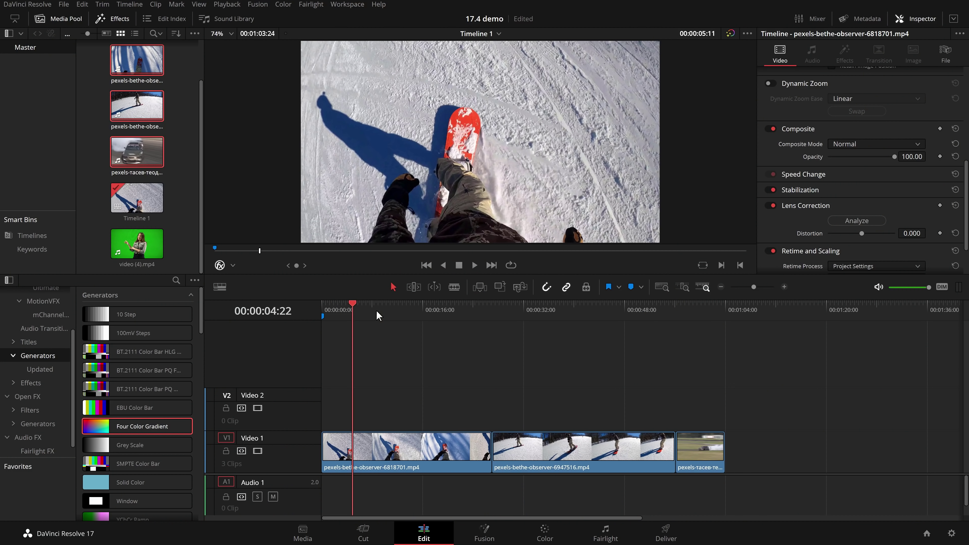
left_click_drag(376, 311, 561, 315)
key("m")
key("m")
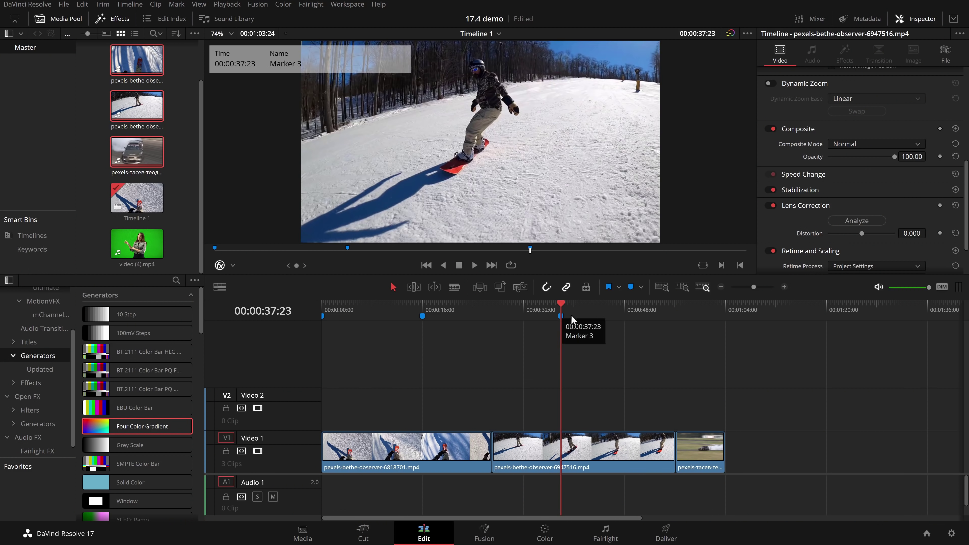
left_click(687, 317)
left_click(688, 318)
key("m")
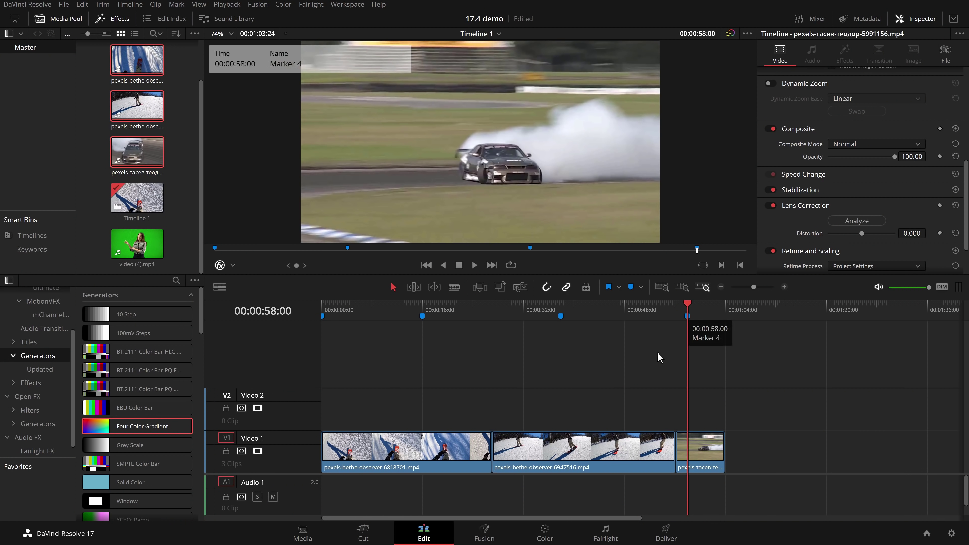
- Name the 16-second marker 'slide' and delete the 37-second marker
double_click(422, 316)
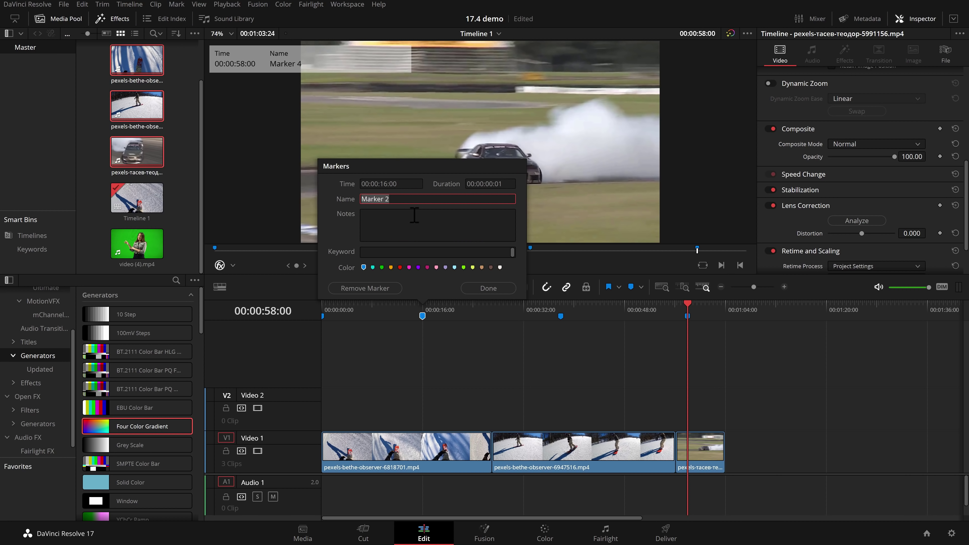
type("slide")
left_click(489, 288)
double_click(561, 316)
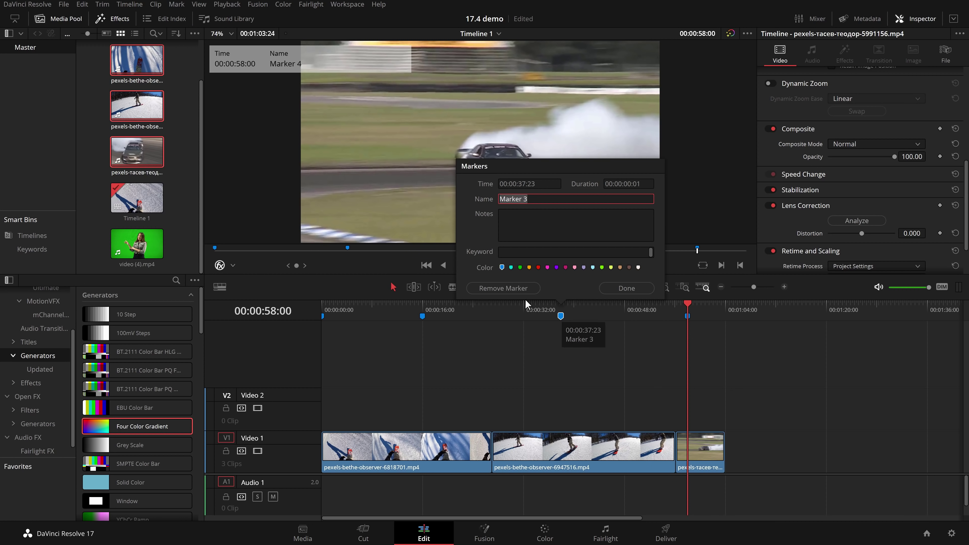
left_click(505, 289)
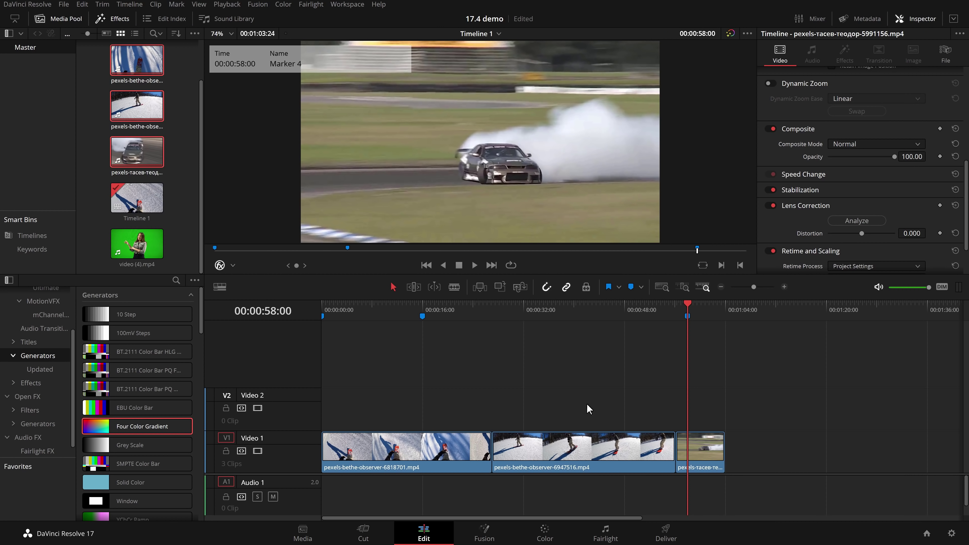
left_click(665, 540)
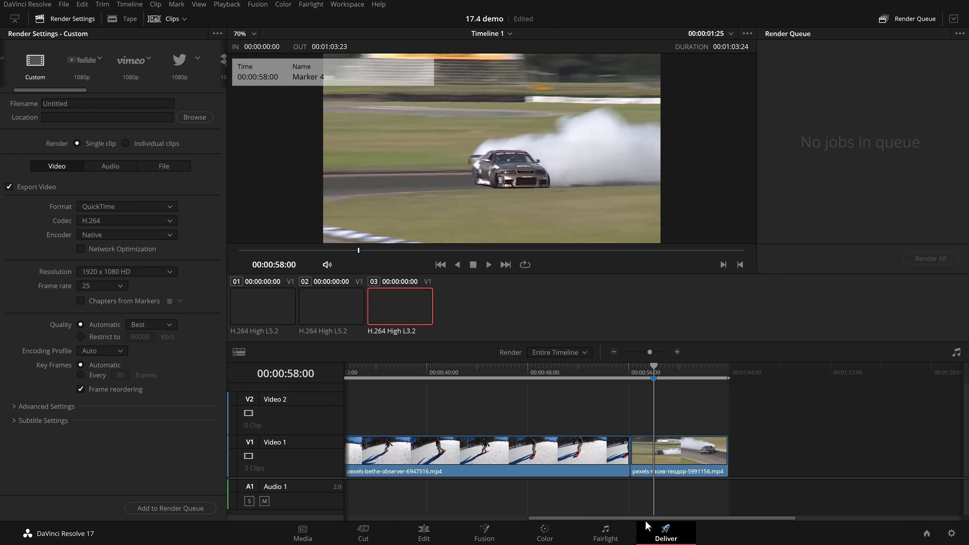
- Load the YouTube render preset at 1080p, keeping the H.264 codec
left_click(80, 63)
left_click(99, 59)
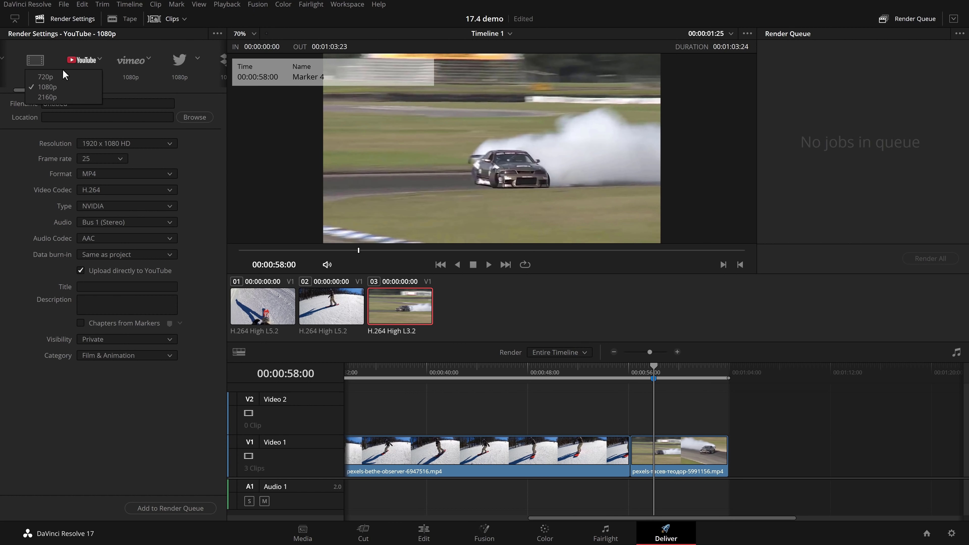
left_click(51, 87)
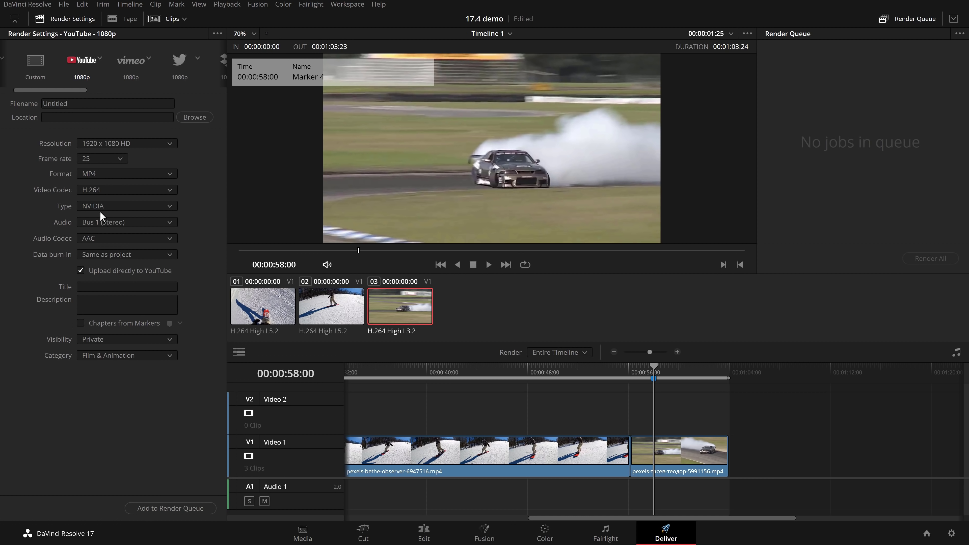
left_click(80, 190)
left_click(108, 193)
- Enter title 'asdfa' and description 'asdfasdf', use blue markers as chapters, and render
left_click(98, 287)
type("asdfa")
key("Tab")
type("asdfasdf")
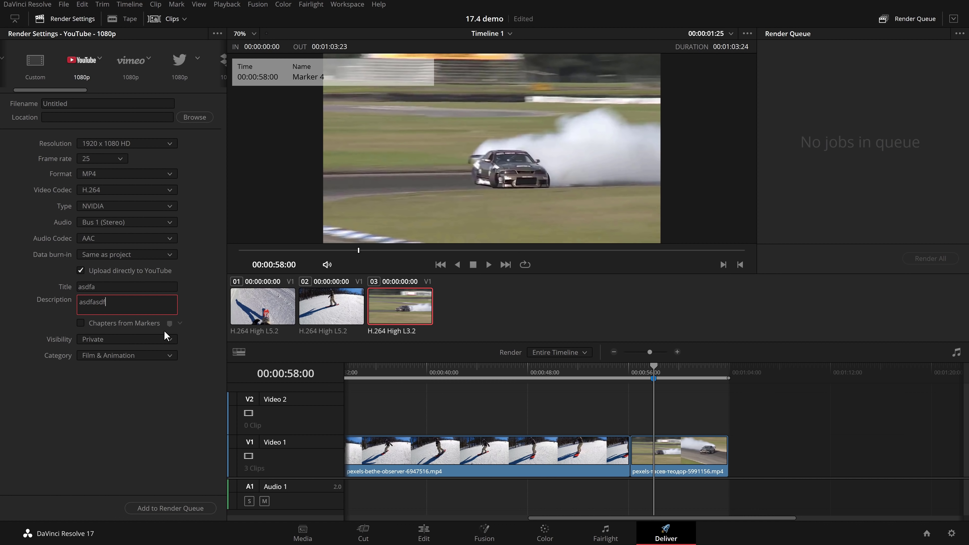
left_click(81, 325)
left_click(180, 324)
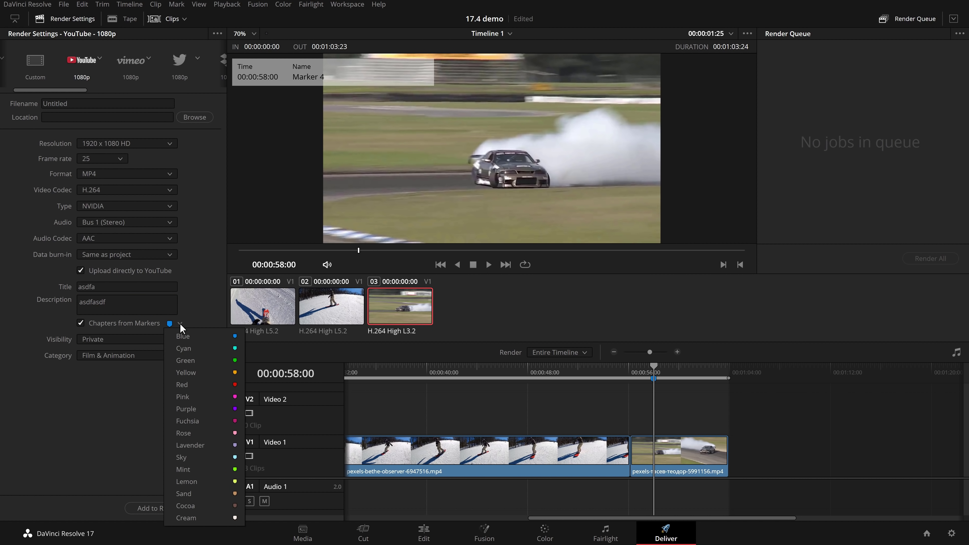
left_click(196, 342)
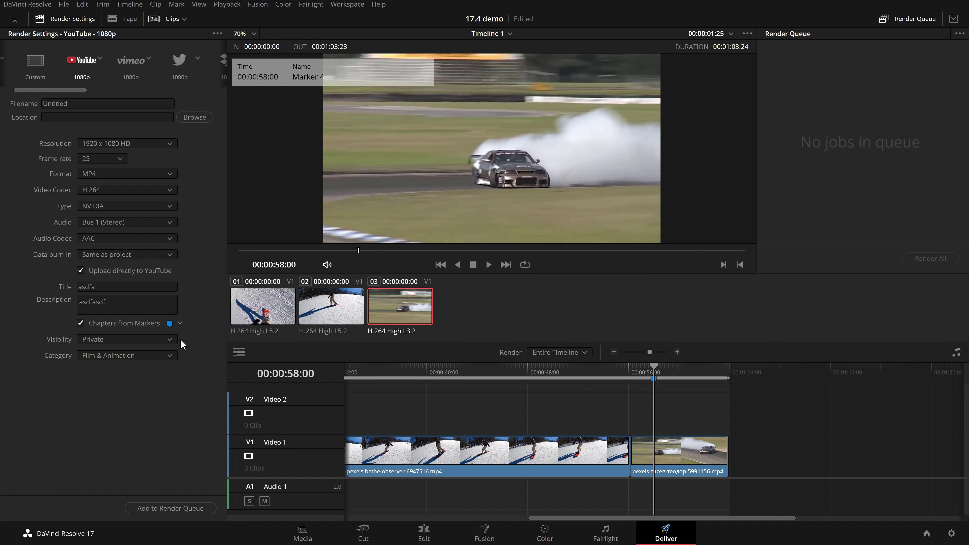
left_click(171, 508)
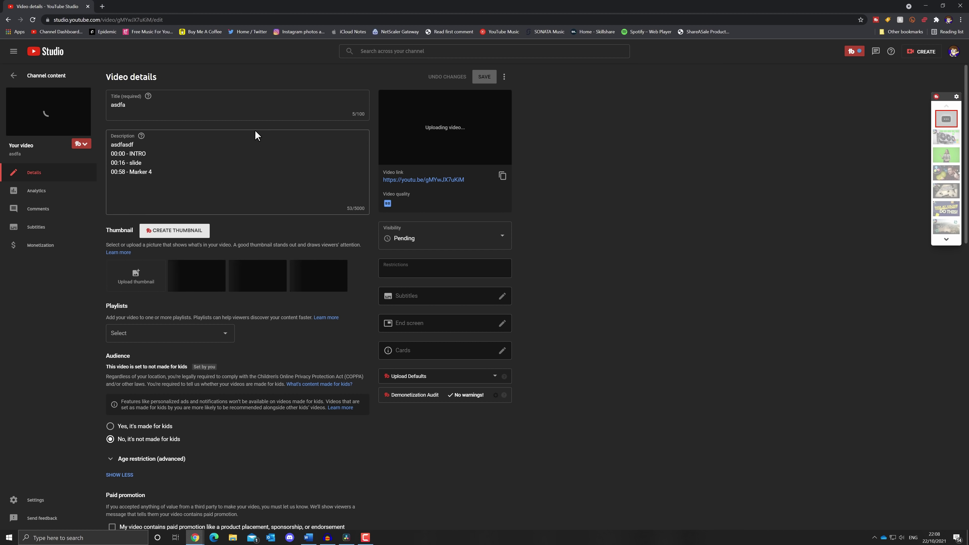
- Check the uploaded video's title and description chapters 00:00 INTRO, 00:16 slide, 00:58 Marker 4
double_click(118, 104)
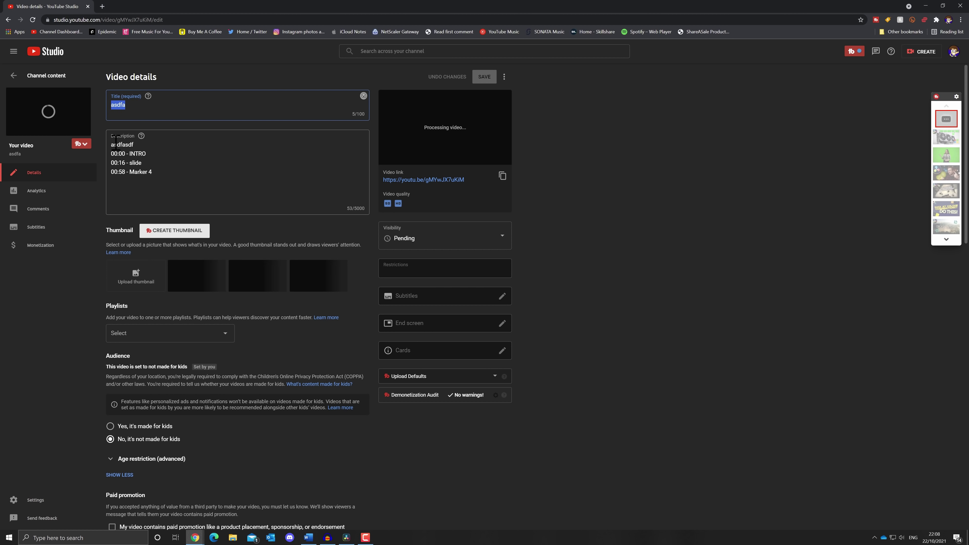
left_click_drag(114, 144, 189, 146)
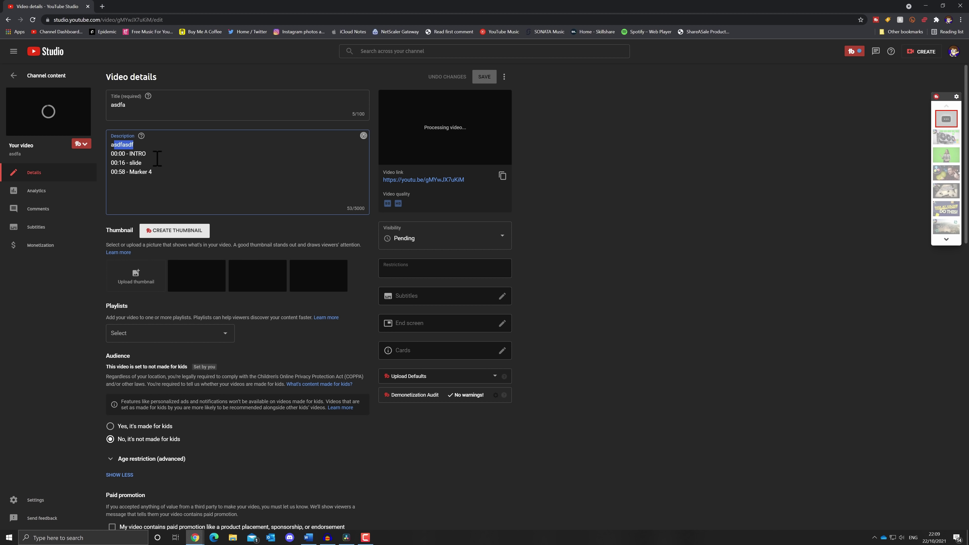
left_click_drag(147, 154, 110, 144)
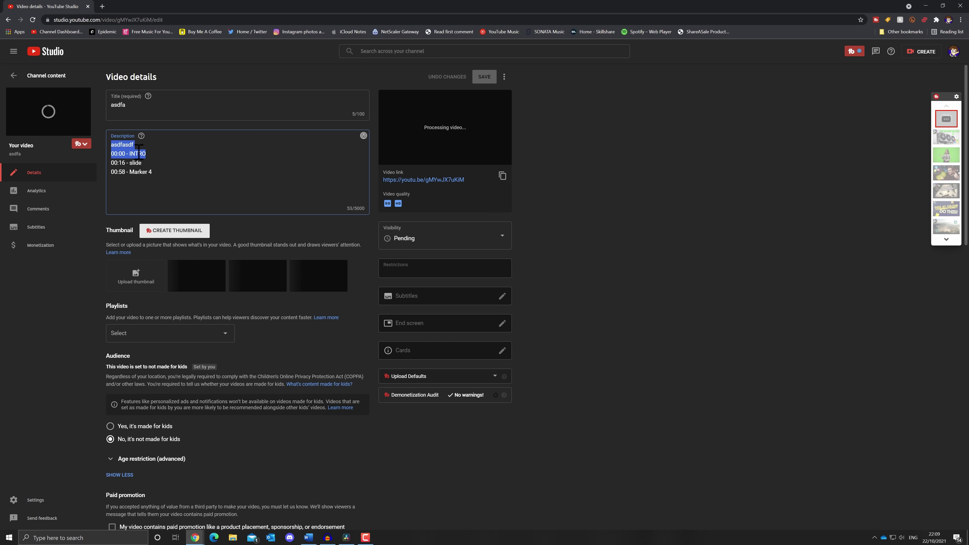
left_click(133, 160)
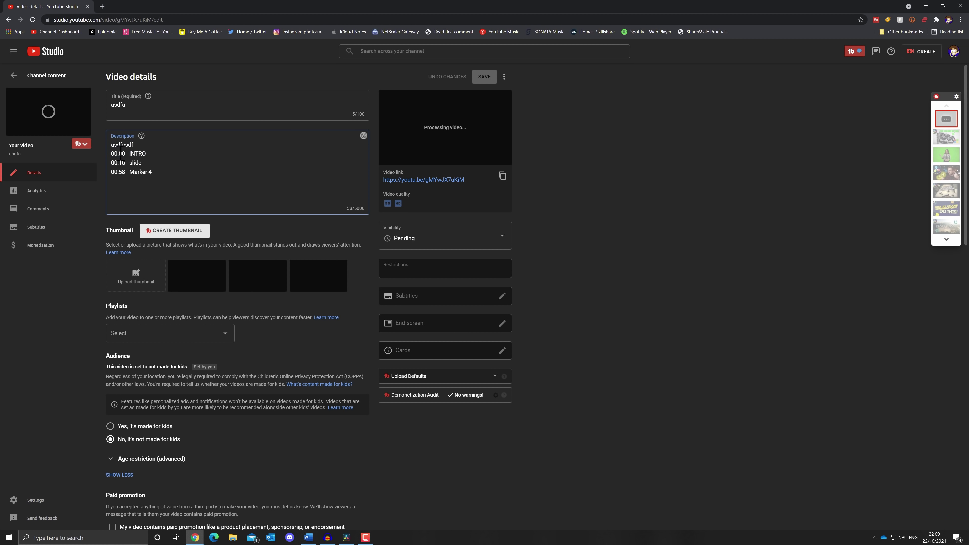
left_click(126, 172)
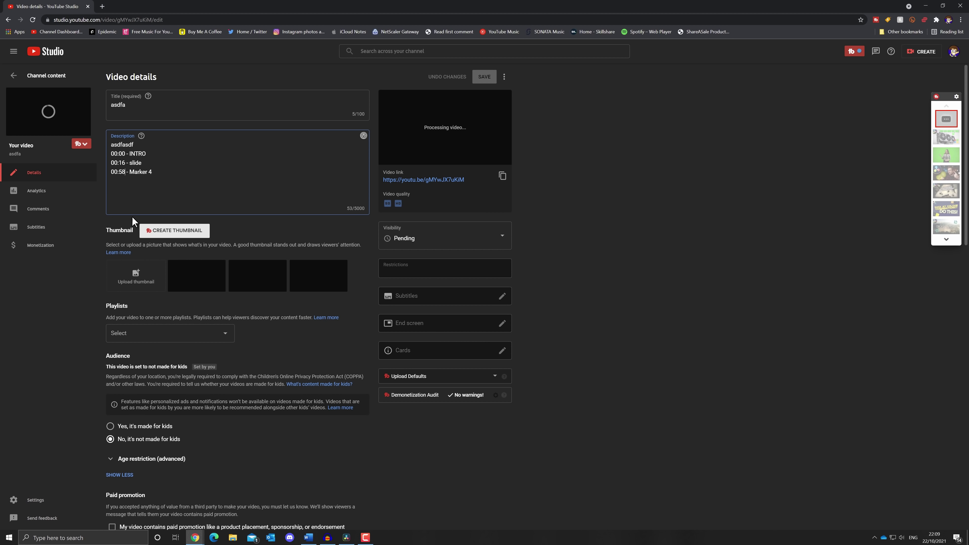